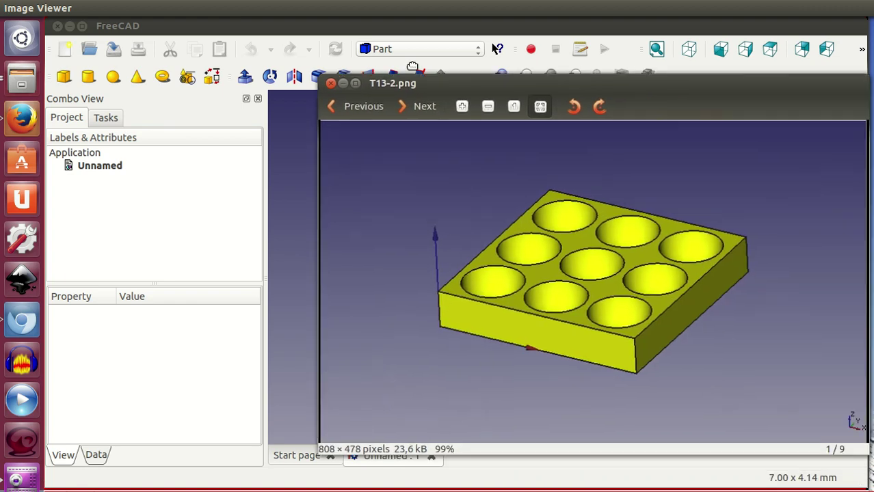
Add a radius-5 Part sphere and select it to show its Data properties
mouse_move(470, 82)
mouse_down()
mouse_move(406, 61)
mouse_move(420, 60)
mouse_up()
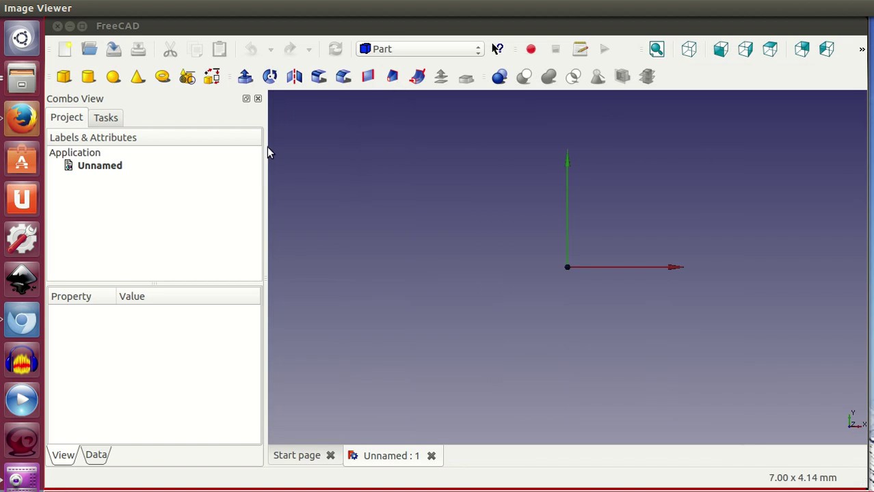
click(113, 78)
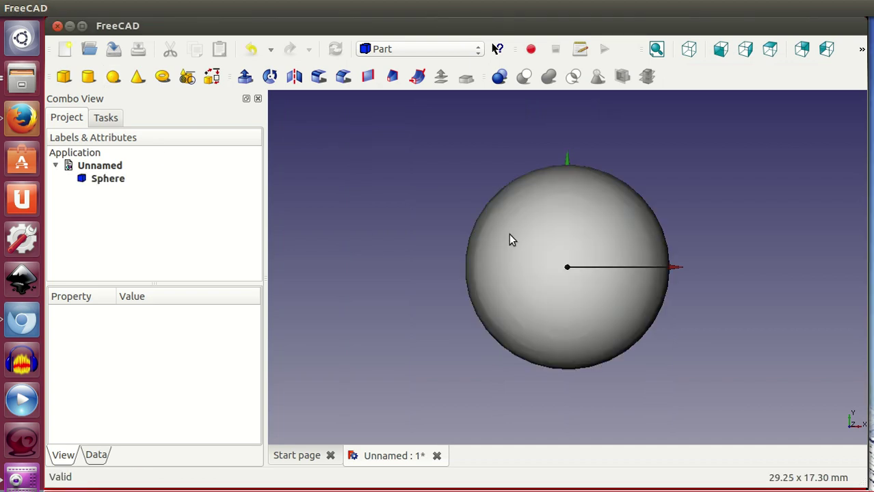
mouse_move(532, 395)
middle_down()
mouse_move(504, 325)
mouse_move(450, 310)
middle_up()
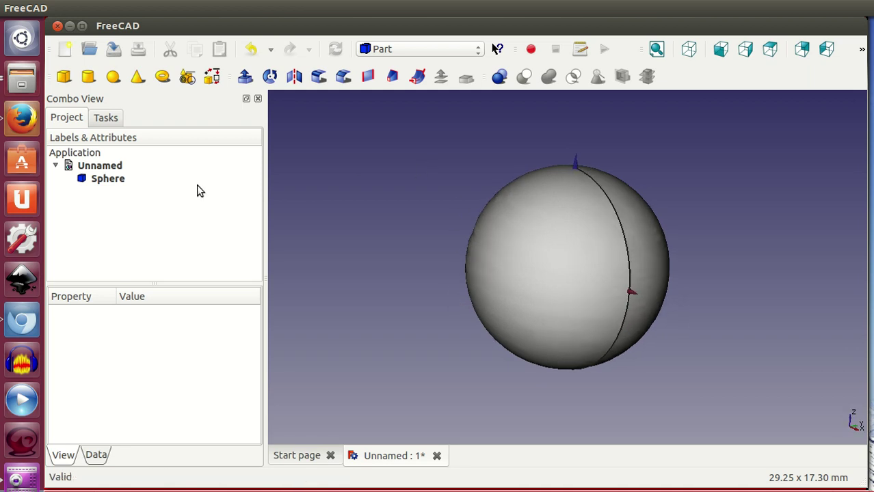
click(108, 179)
click(99, 454)
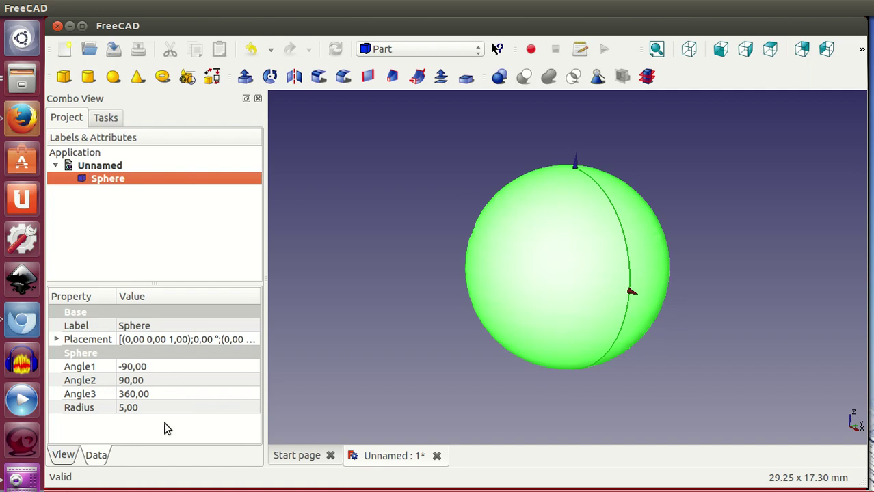
Change the sphere's Angle1 from -90 to 0, leaving only the upper hemisphere
click(155, 367)
mouse_move(517, 371)
middle_down()
mouse_move(550, 369)
mouse_move(601, 189)
mouse_move(618, 188)
middle_up()
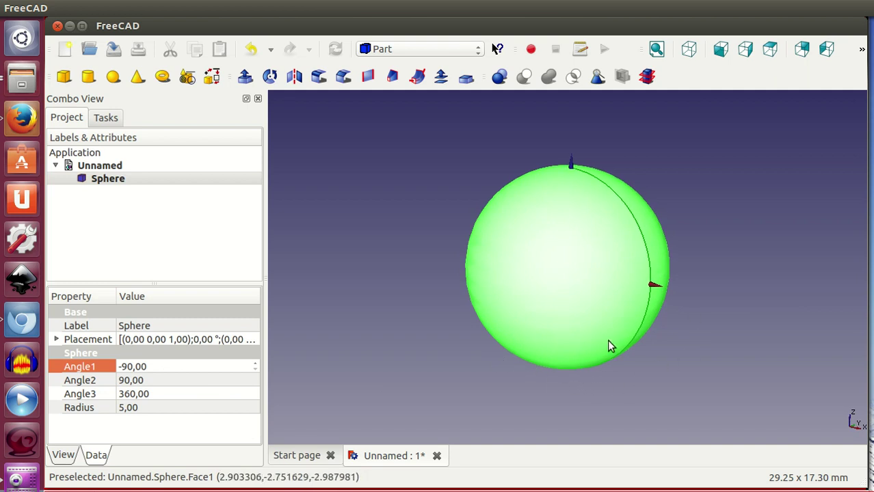
mouse_move(619, 390)
middle_down()
mouse_move(599, 378)
mouse_move(586, 337)
middle_up()
middle_drag(591, 211, 625, 312)
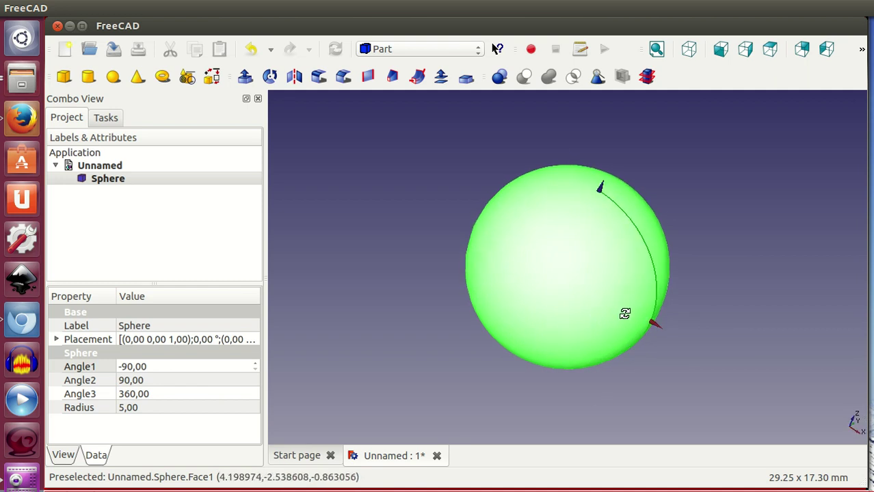
triple_click(185, 369)
text(0)
key(Return)
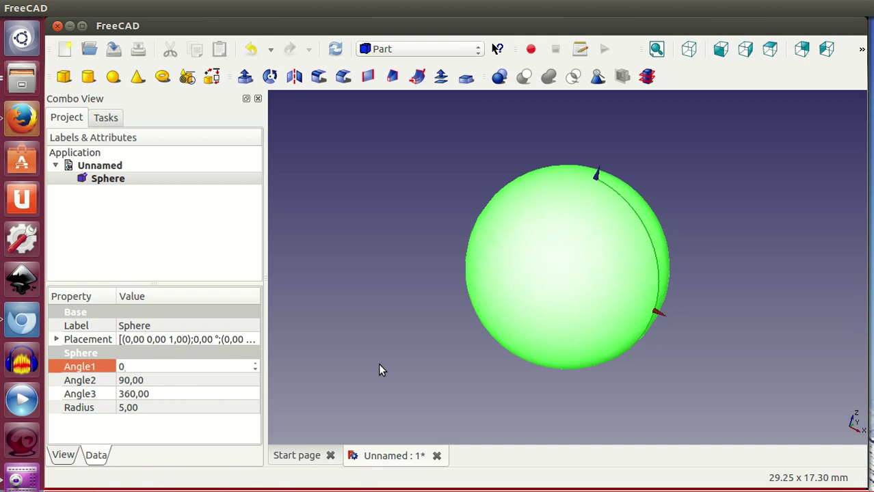
click(542, 357)
middle_drag(394, 201, 380, 228)
middle_drag(525, 315, 461, 308)
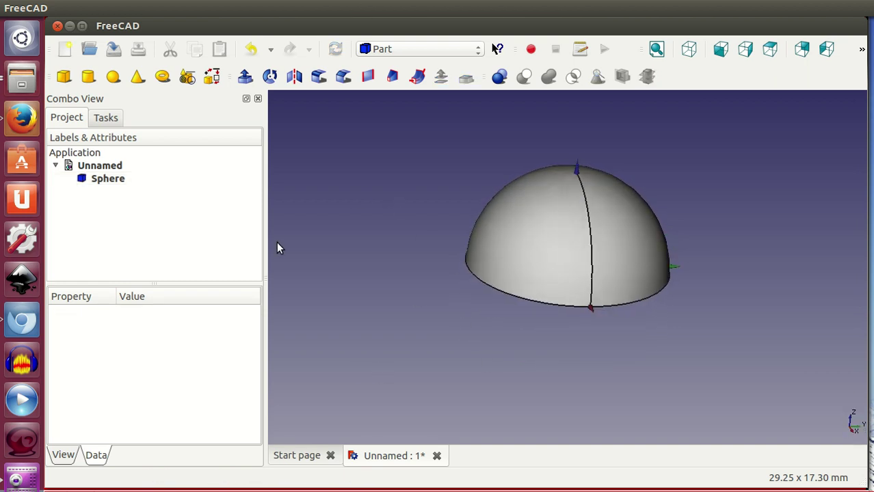
Raise the sphere's Angle1 to 20° so the bottom is cut flat
click(120, 179)
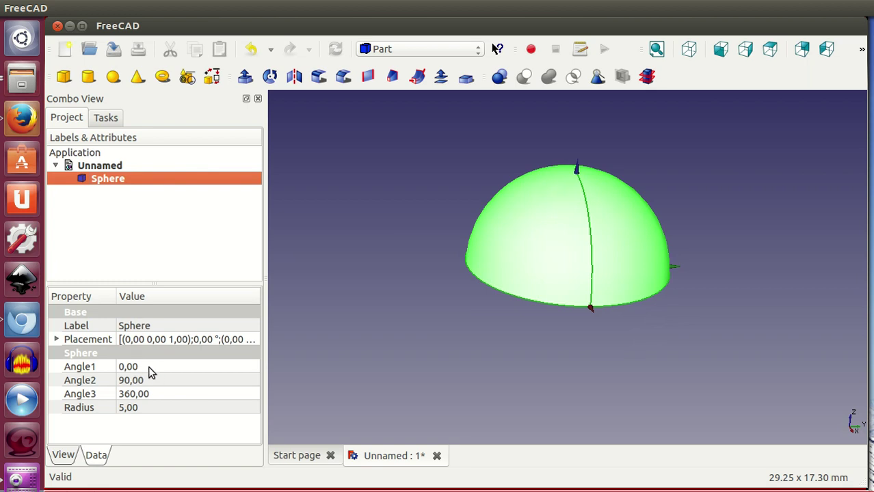
click(150, 367)
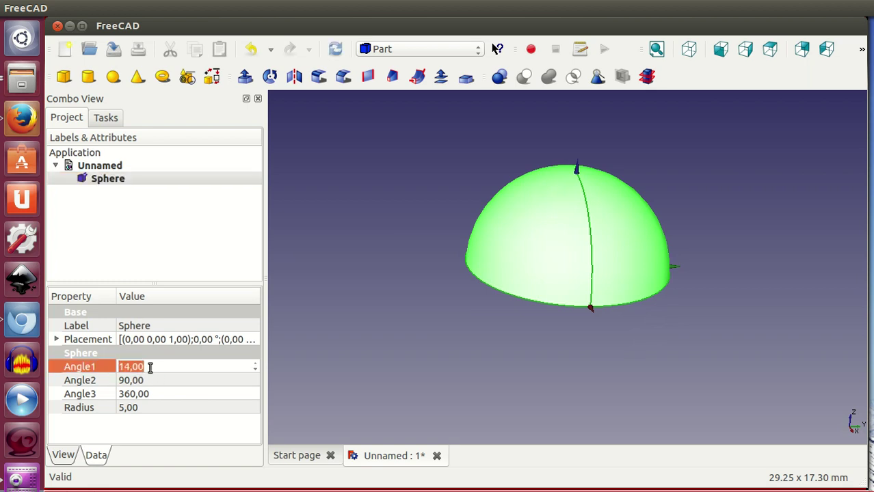
click(350, 332)
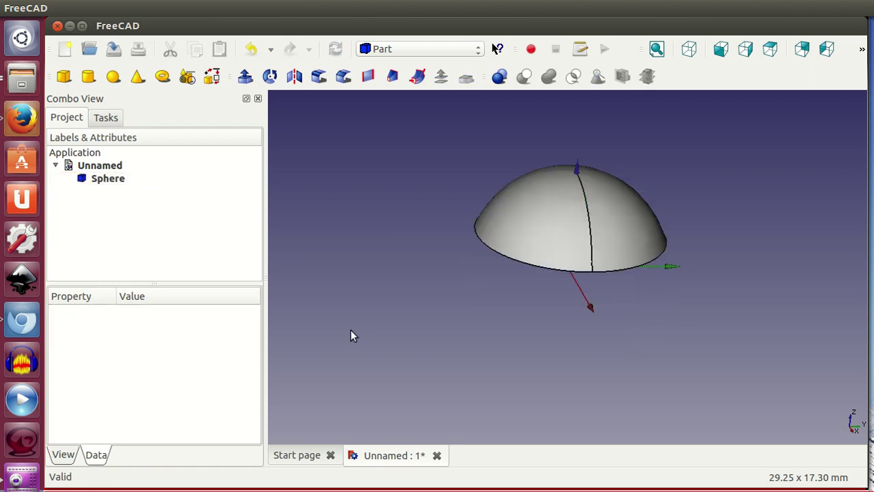
mouse_move(445, 322)
middle_down()
mouse_move(554, 349)
mouse_move(539, 314)
mouse_move(599, 312)
mouse_move(638, 337)
mouse_move(632, 353)
middle_up()
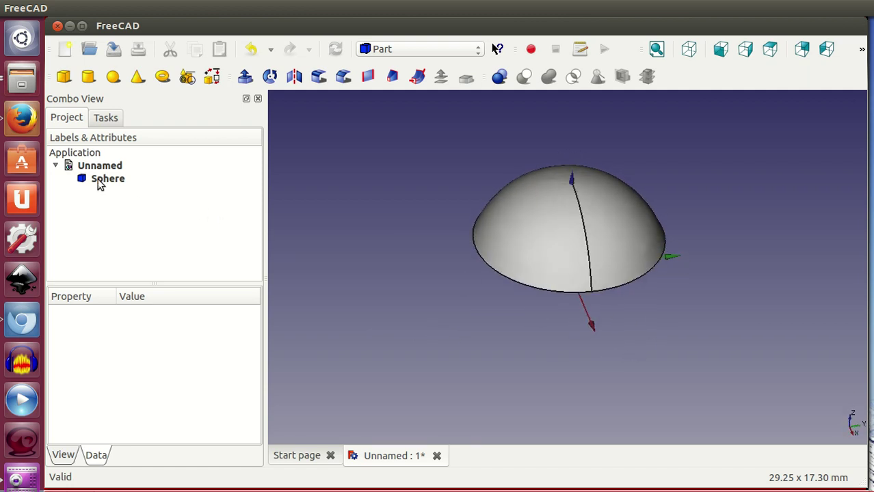
click(100, 182)
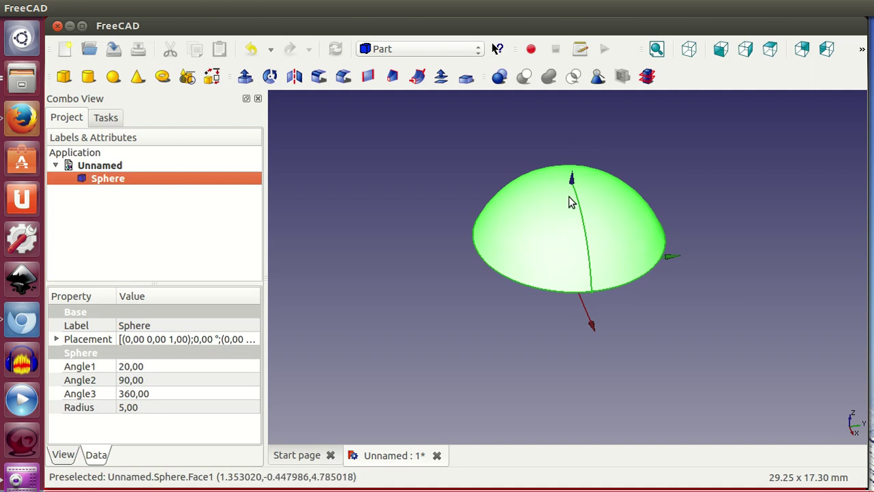
mouse_move(534, 367)
middle_down()
mouse_move(540, 339)
mouse_move(581, 349)
mouse_move(577, 355)
middle_up()
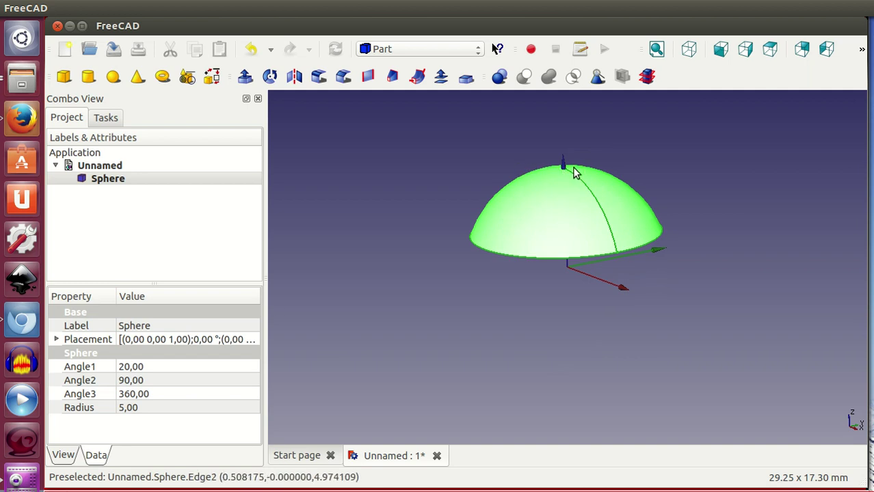
Lower the sphere's Angle2 to 60° to flatten the top of the band
click(158, 380)
scroll(158, 378, down, 5)
scroll(158, 378, down, 3)
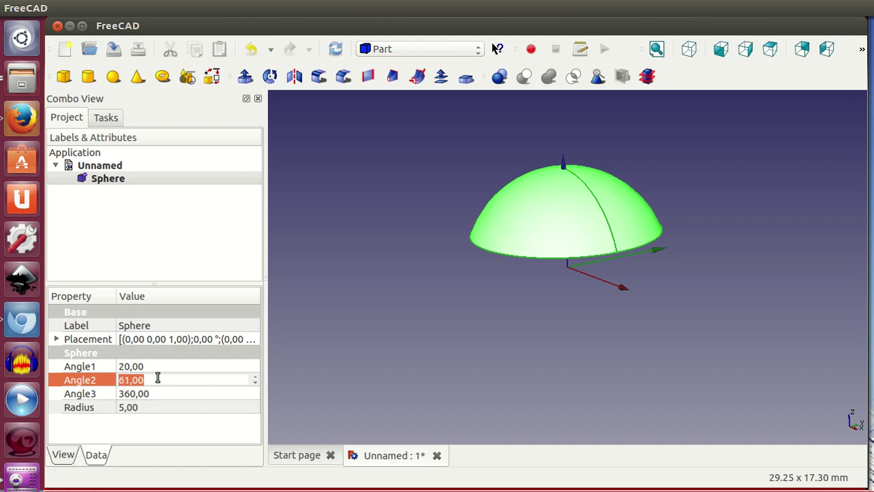
click(341, 349)
middle_drag(542, 321, 547, 270)
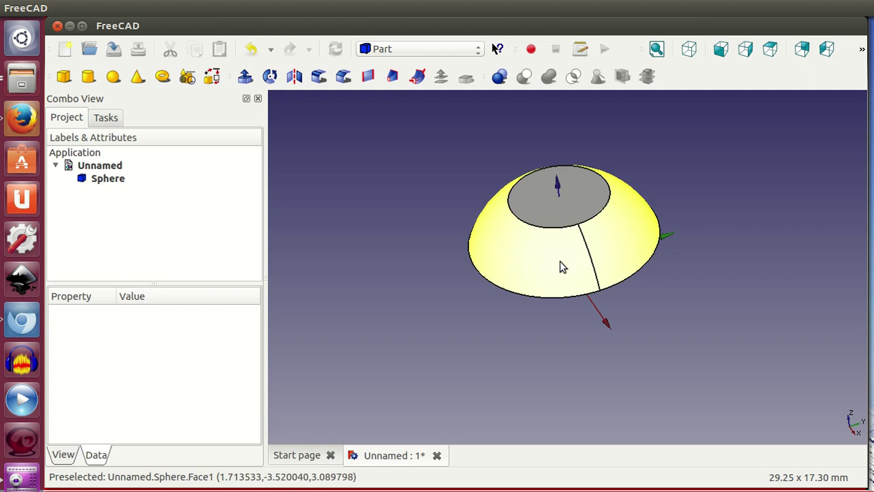
middle_drag(601, 359, 730, 294)
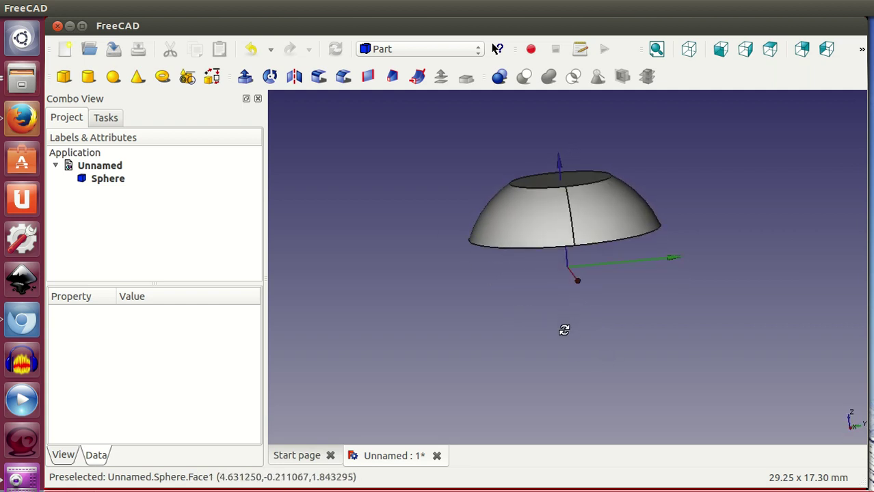
click(112, 181)
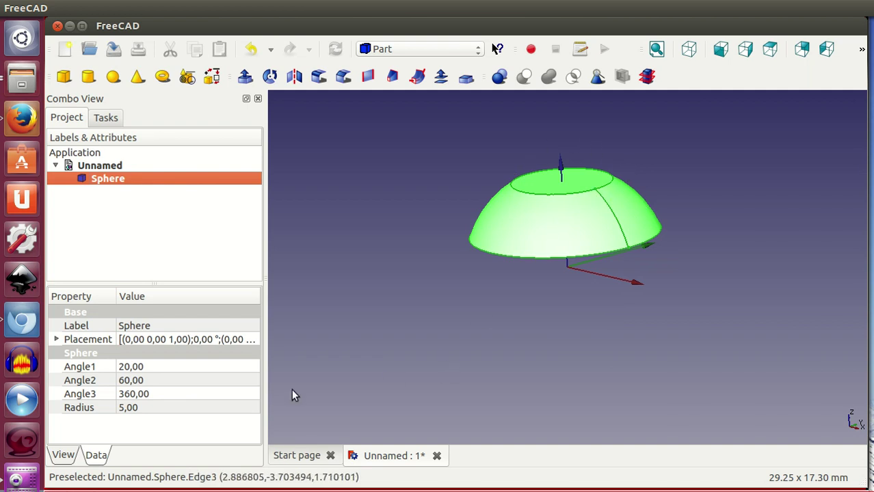
Set the sphere's Angle3 to 270° to cut a quarter wedge out of the band
click(176, 391)
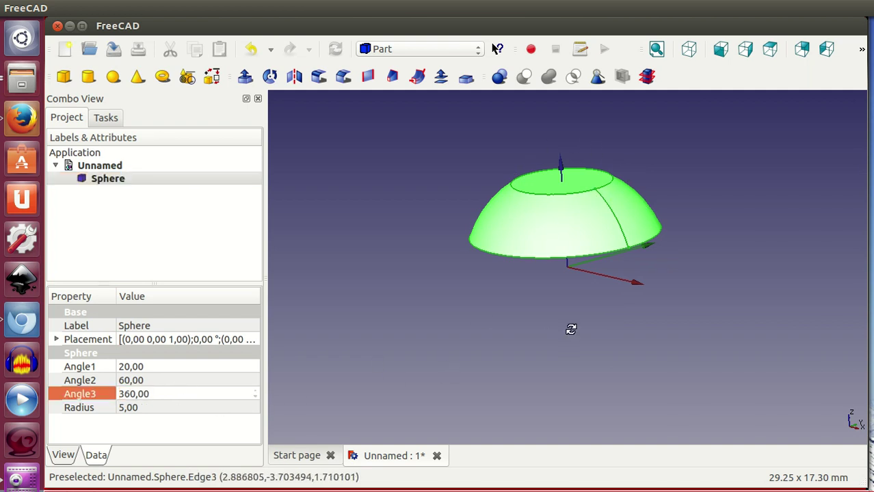
middle_drag(569, 328, 565, 342)
click(164, 422)
triple_click(156, 394)
text(27)
key(Return)
click(404, 318)
mouse_move(403, 318)
middle_down()
mouse_move(570, 324)
mouse_move(564, 331)
middle_up()
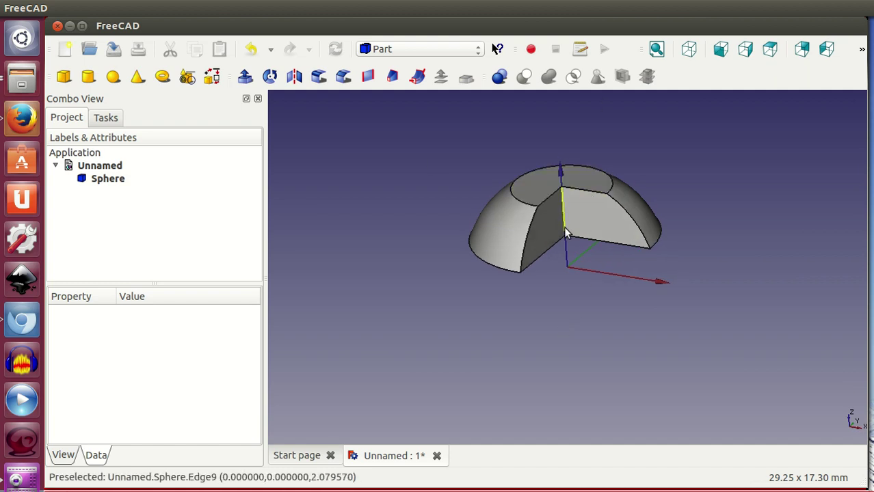
Delete the wedged sphere from the document
mouse_move(589, 306)
middle_down()
mouse_move(499, 357)
mouse_move(552, 342)
middle_up()
click(110, 178)
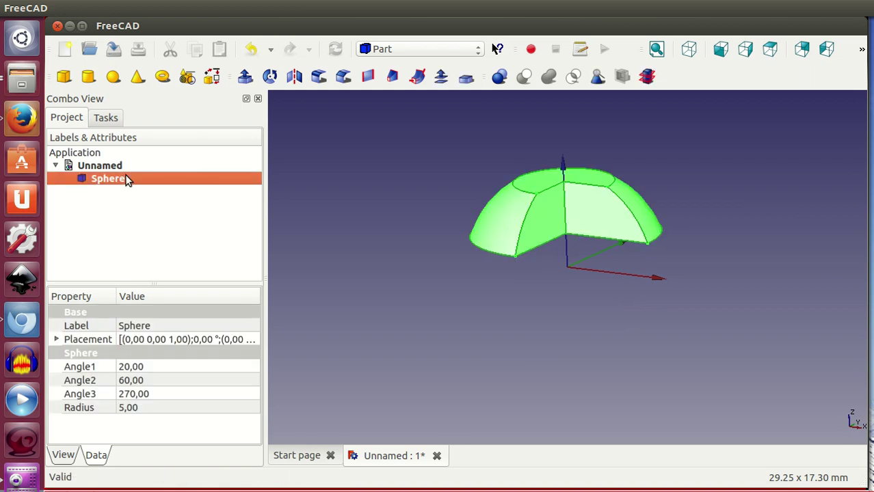
key(Delete)
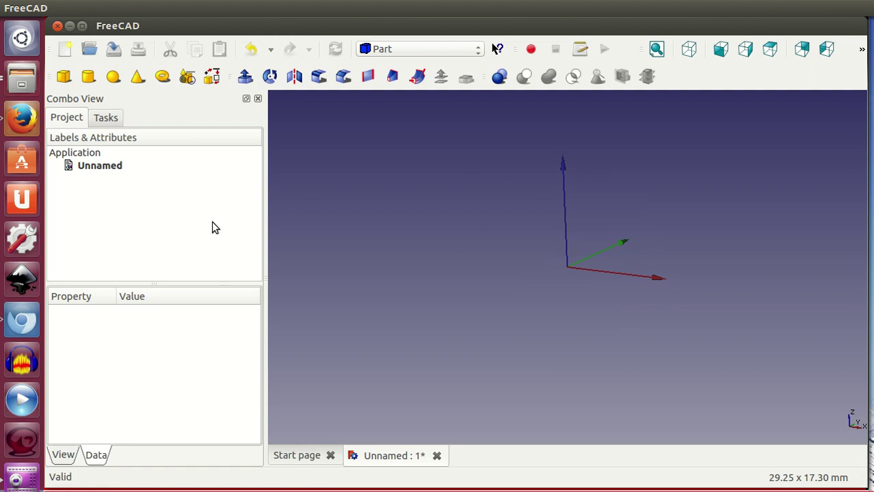
Add a new full sphere and raise its Radius from 5 to 8 mm
click(113, 76)
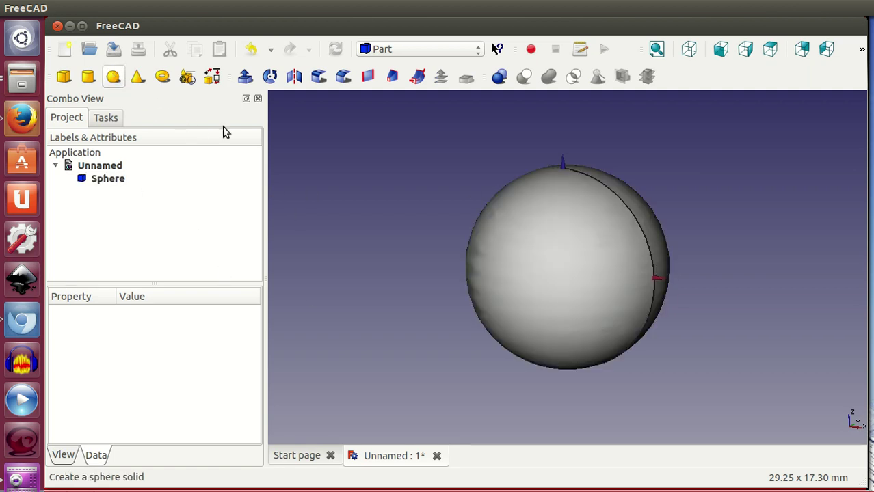
click(112, 179)
click(139, 408)
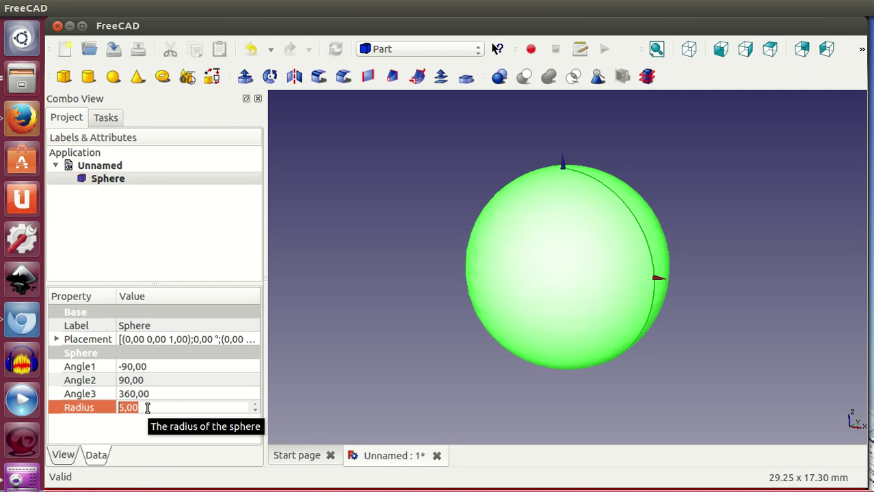
scroll(147, 409, up, 2)
click(147, 408)
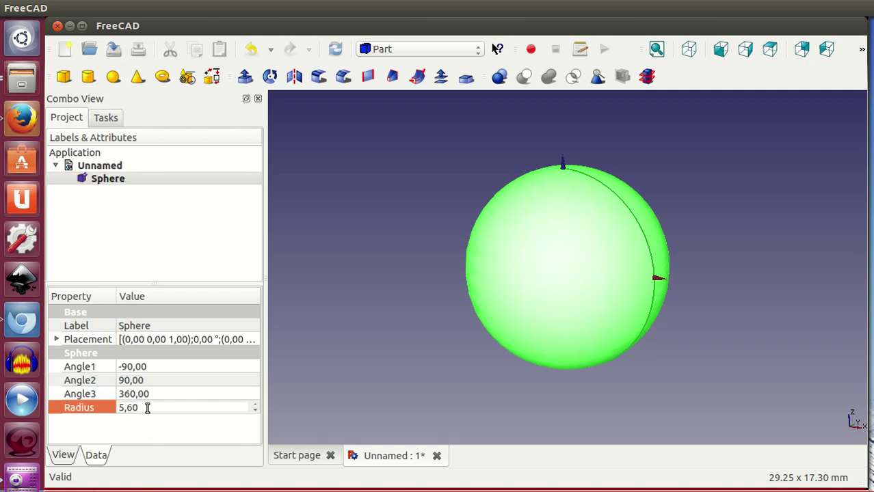
text(8)
key(Return)
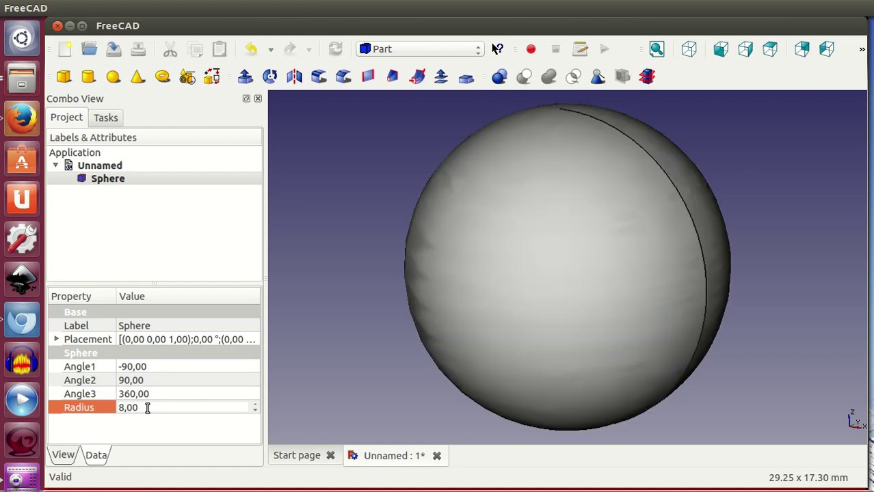
scroll(504, 329, down, 3)
scroll(504, 329, down, 2)
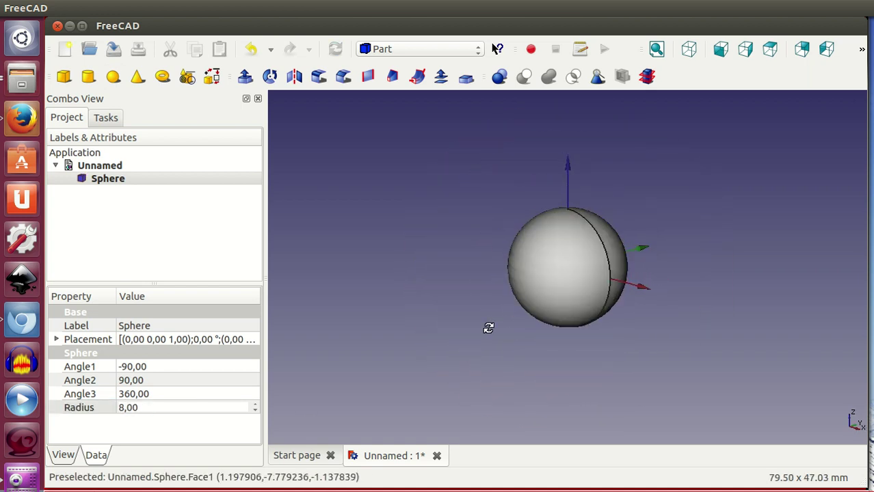
click(406, 46)
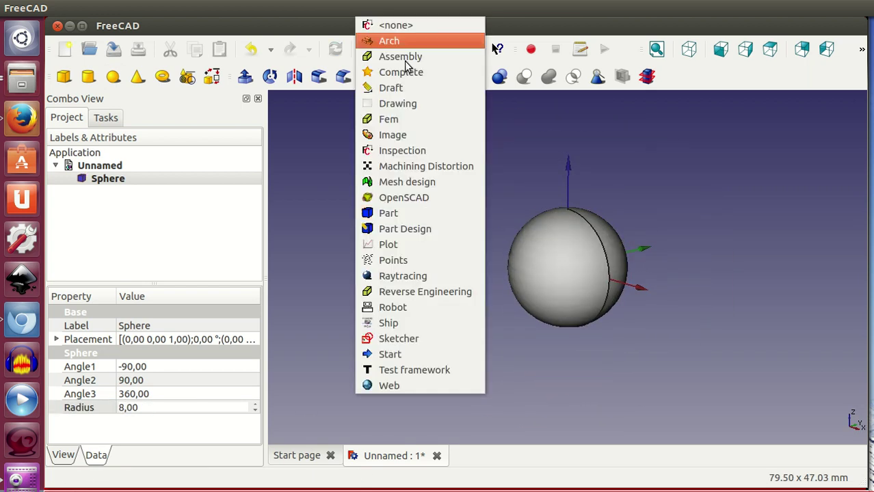
Switch to Draft and array the sphere, setting Interval X to 18 mm
click(411, 87)
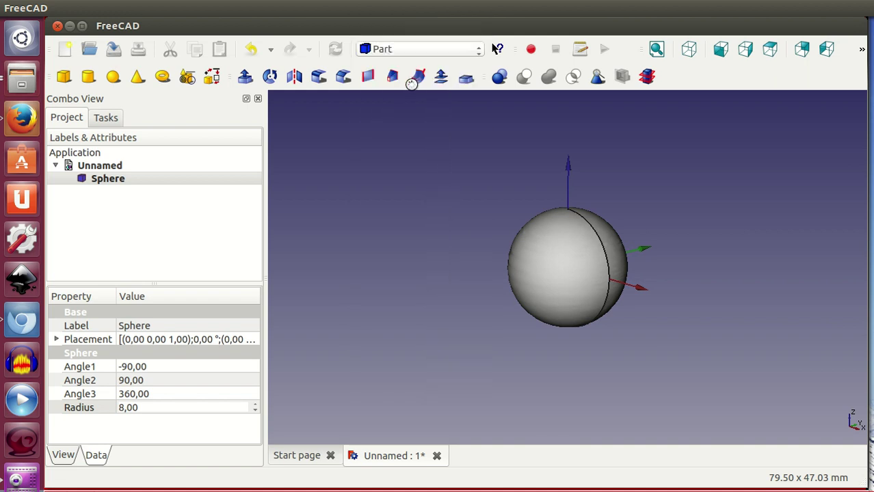
click(663, 77)
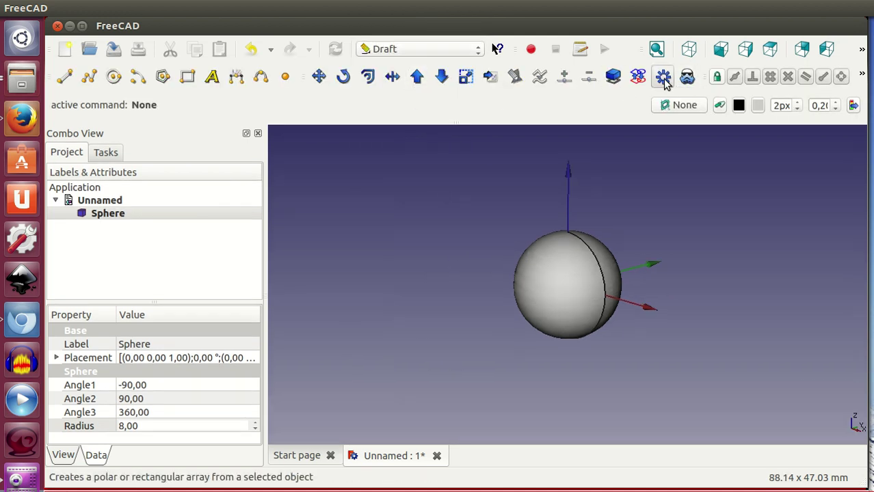
mouse_move(252, 346)
mouse_down()
mouse_move(256, 394)
mouse_move(255, 370)
mouse_up()
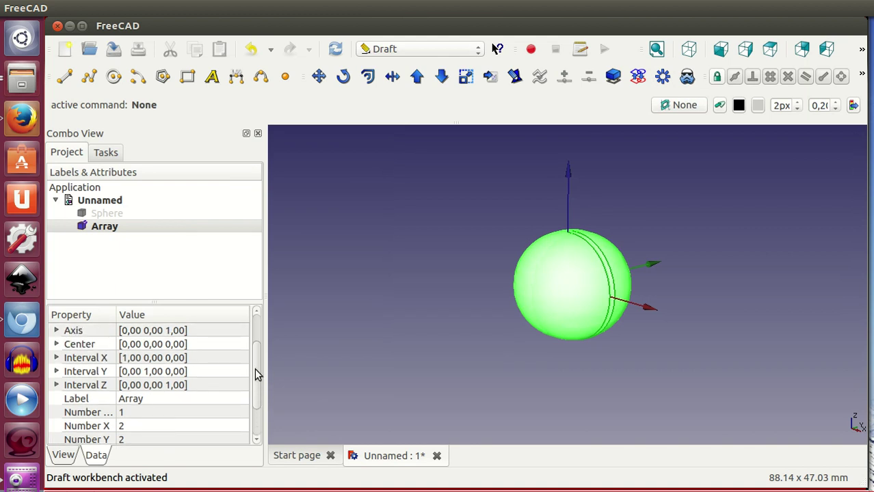
click(57, 358)
click(154, 371)
scroll(154, 371, up, 4)
scroll(153, 371, up, 4)
scroll(153, 372, up, 3)
scroll(153, 371, up, 4)
scroll(153, 372, up, 2)
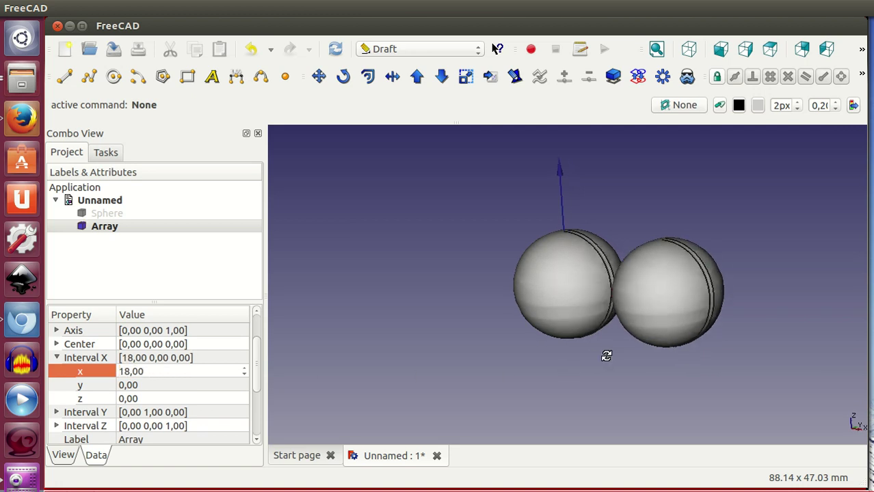
middle_drag(607, 355, 669, 371)
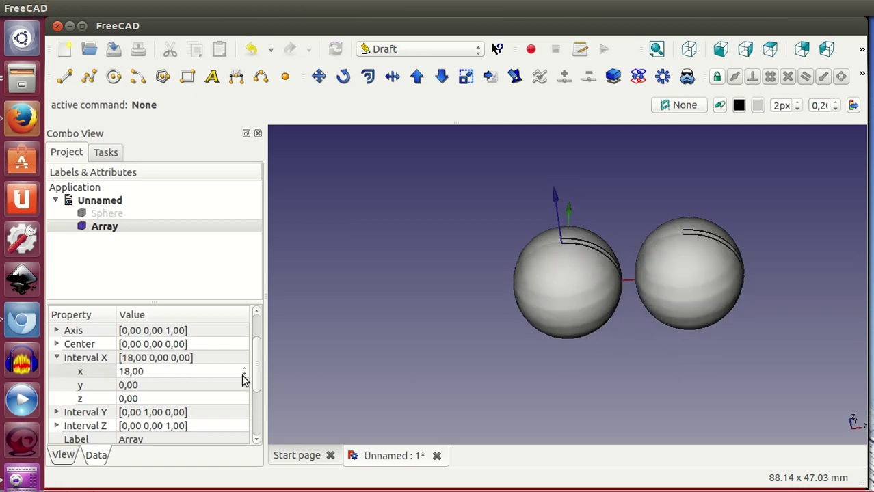
drag(259, 368, 259, 398)
Set the array's Interval Y to 18 mm and Number X and Y to 3
click(57, 358)
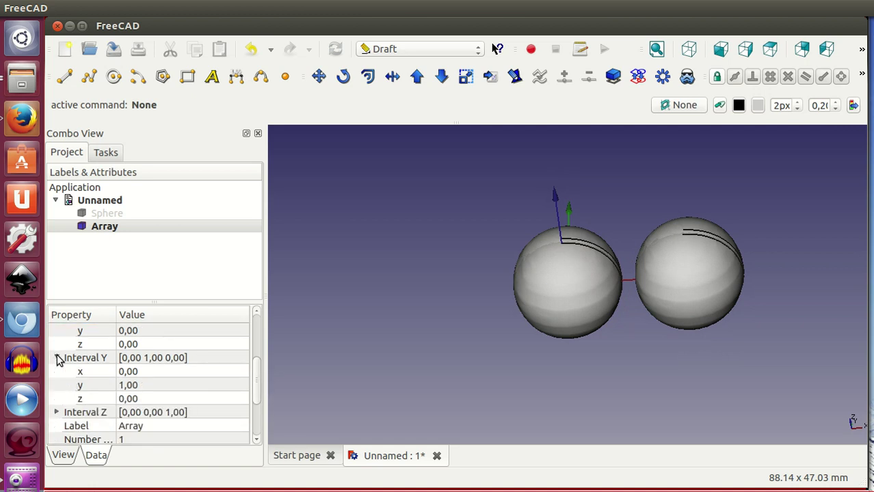
click(155, 386)
scroll(156, 386, up, 2)
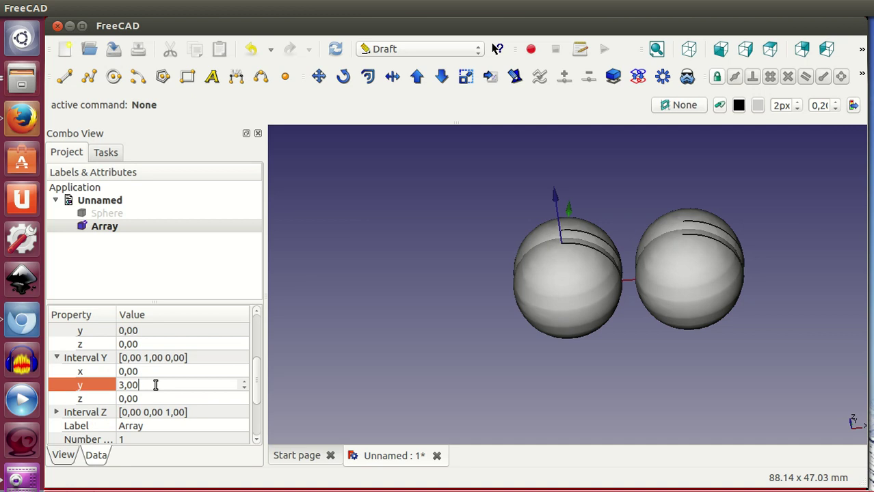
text(8)
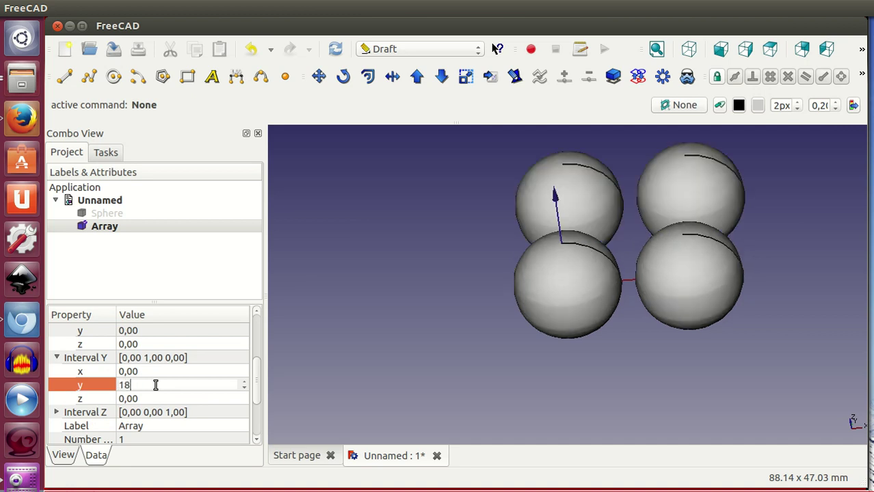
key(Return)
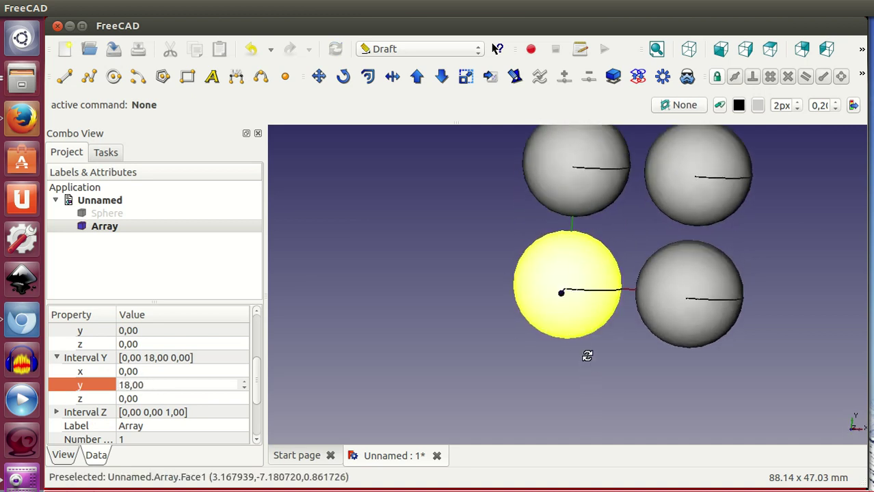
scroll(187, 390, down, 2)
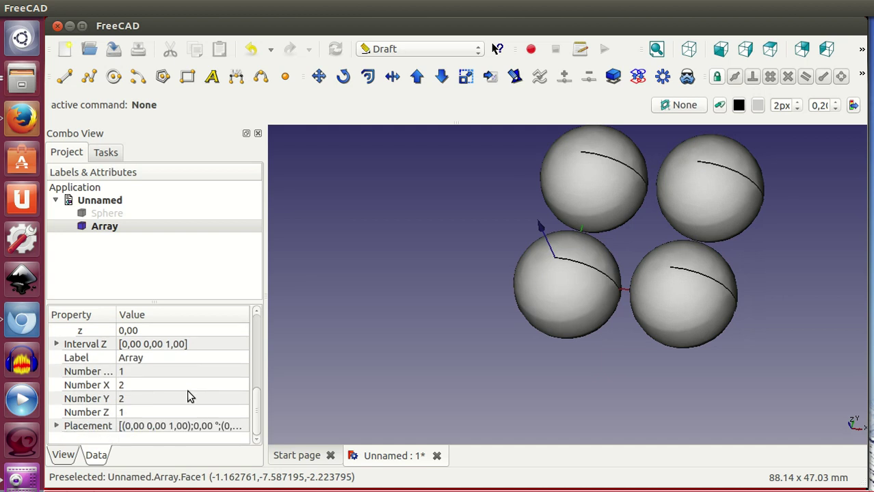
click(149, 385)
scroll(150, 385, up, 1)
click(147, 402)
scroll(147, 402, up, 1)
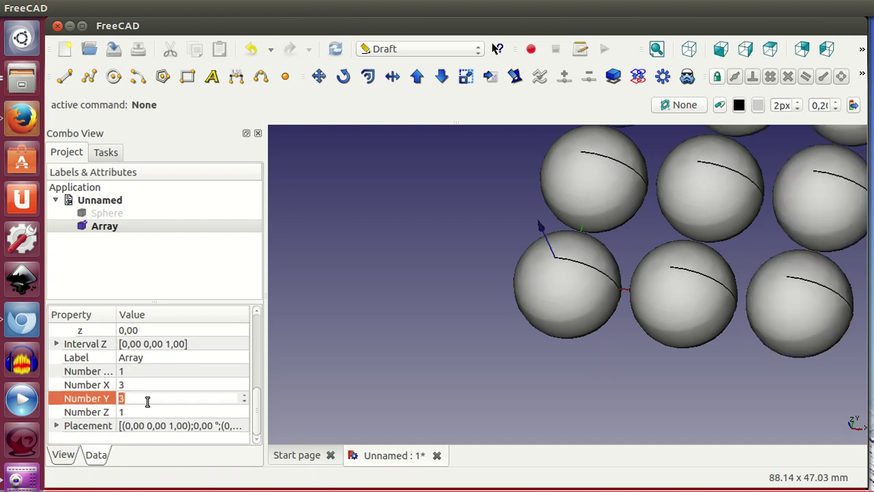
Fit the 3×3 sphere grid in view, switch to Part, and add a 10 mm Box
click(415, 337)
click(656, 49)
click(413, 49)
click(401, 213)
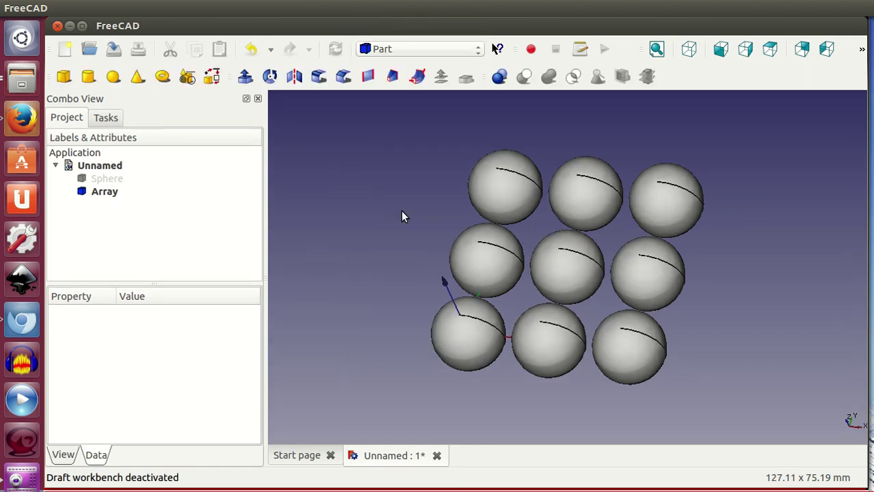
mouse_move(564, 379)
middle_down()
mouse_move(457, 348)
mouse_move(490, 357)
middle_up()
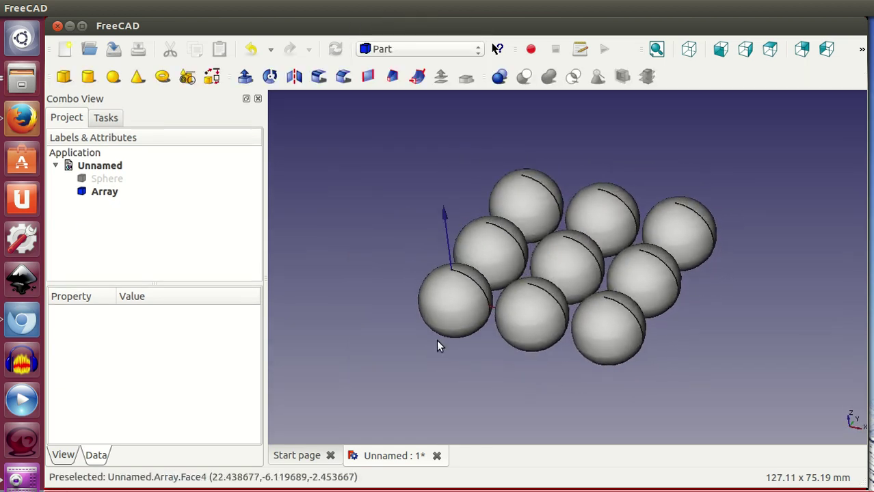
click(64, 76)
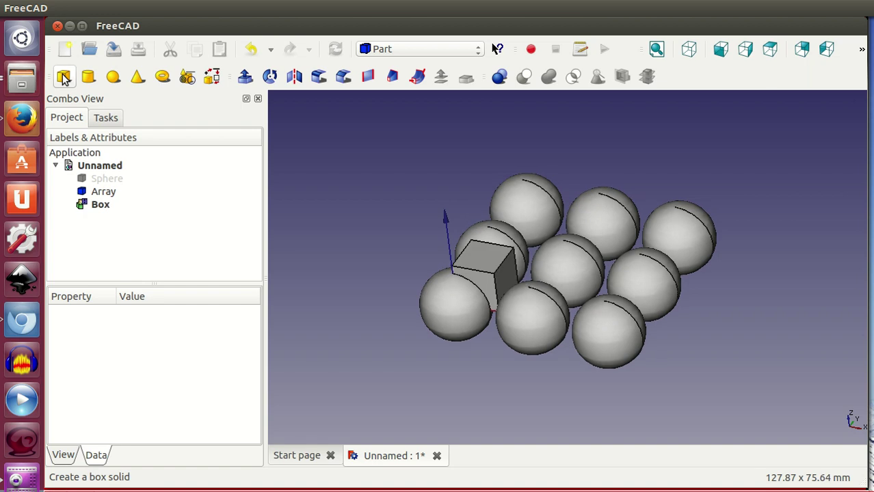
click(118, 204)
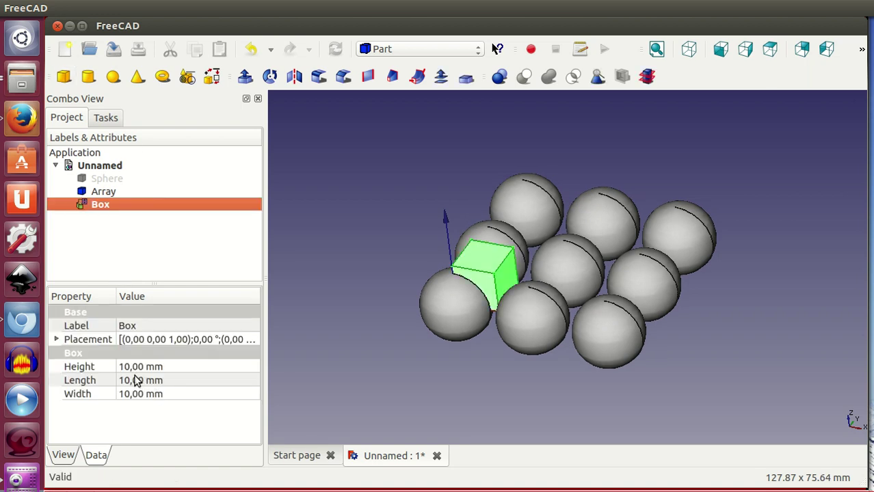
Set the Box's Length and Width to 56 mm each, leaving its 10 mm height
click(141, 379)
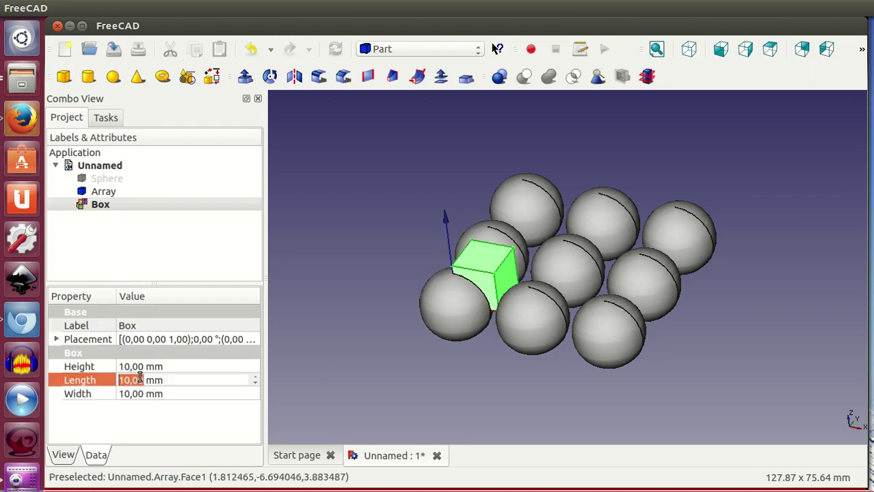
text(56)
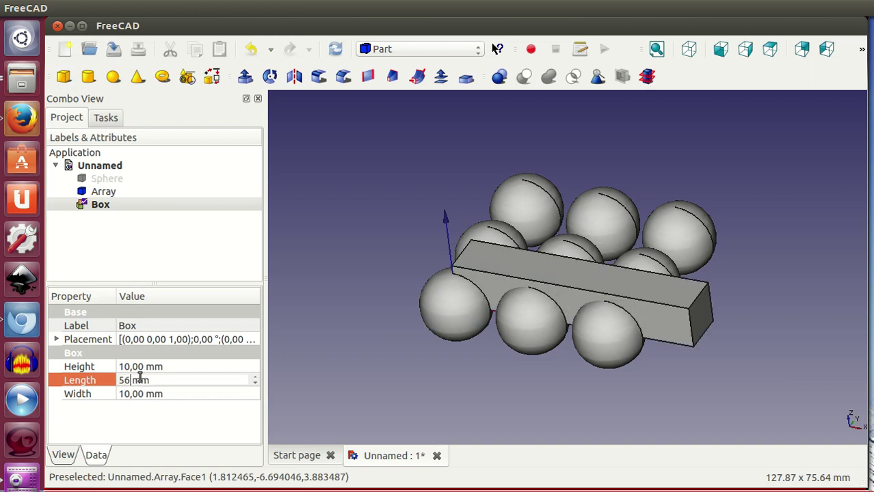
key(Return)
click(145, 394)
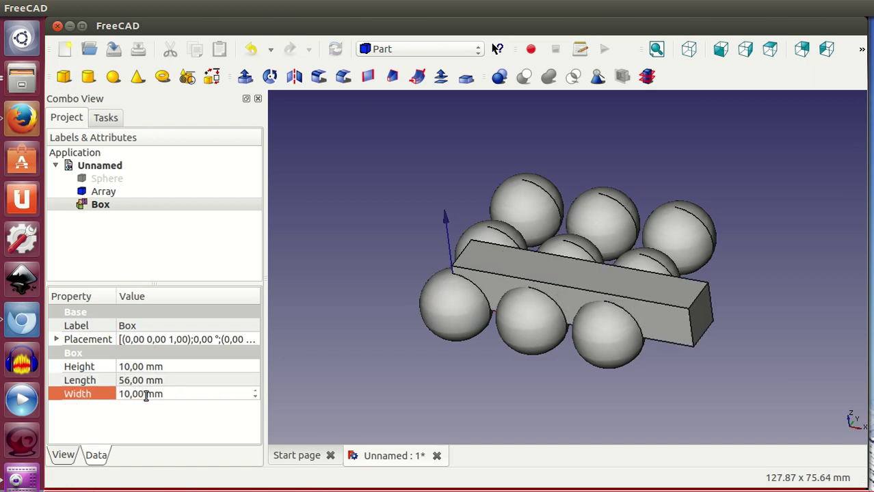
key(ctrl+a)
text(56)
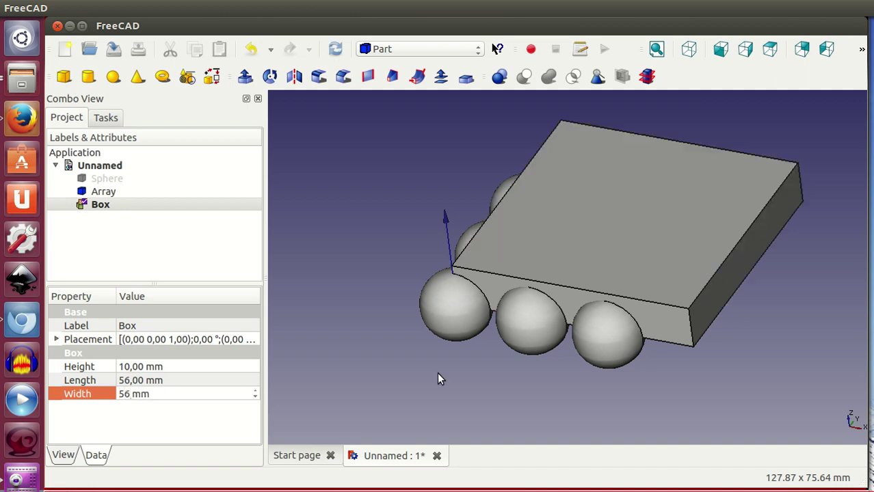
click(769, 50)
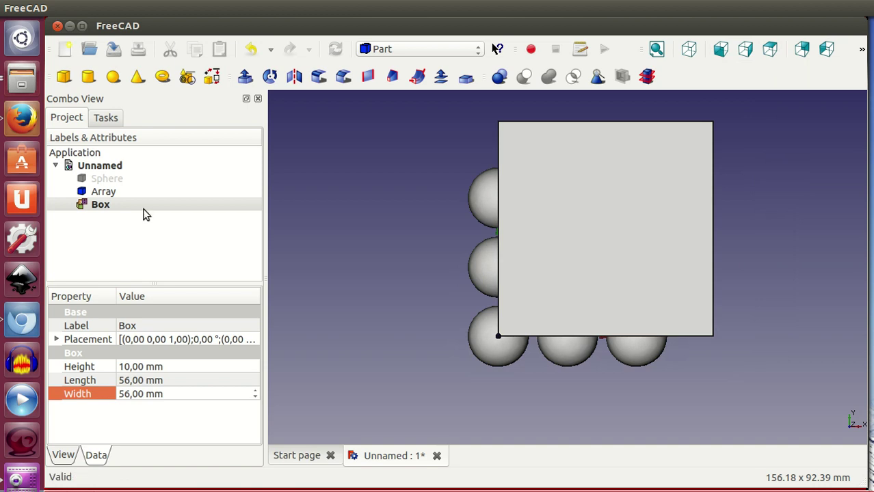
click(144, 205)
In the Box's Placement editor, set Translation X and Y to −10 mm
click(238, 342)
click(253, 338)
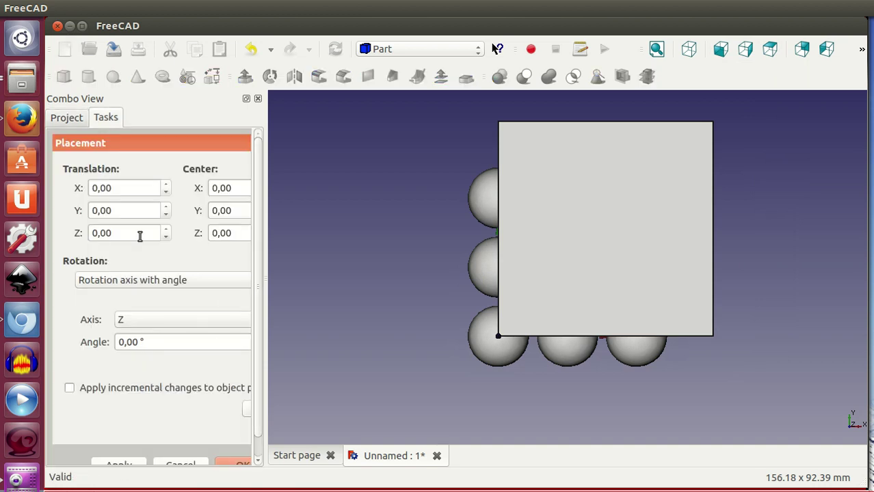
scroll(123, 190, down, 1)
scroll(123, 189, down, 4)
scroll(124, 189, down, 2)
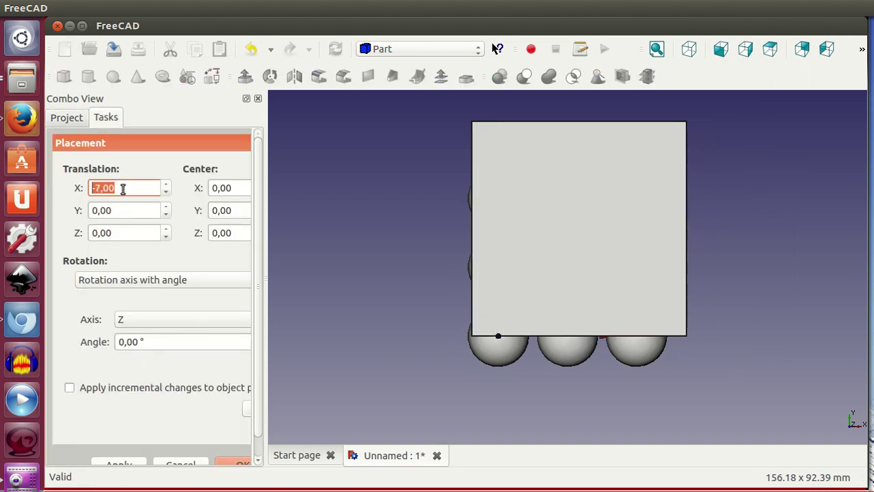
scroll(123, 189, down, 1)
scroll(127, 211, up, 1)
scroll(127, 211, down, 5)
scroll(127, 211, down, 3)
scroll(127, 212, down, 2)
scroll(128, 211, up, 1)
scroll(127, 212, down, 1)
scroll(127, 211, up, 1)
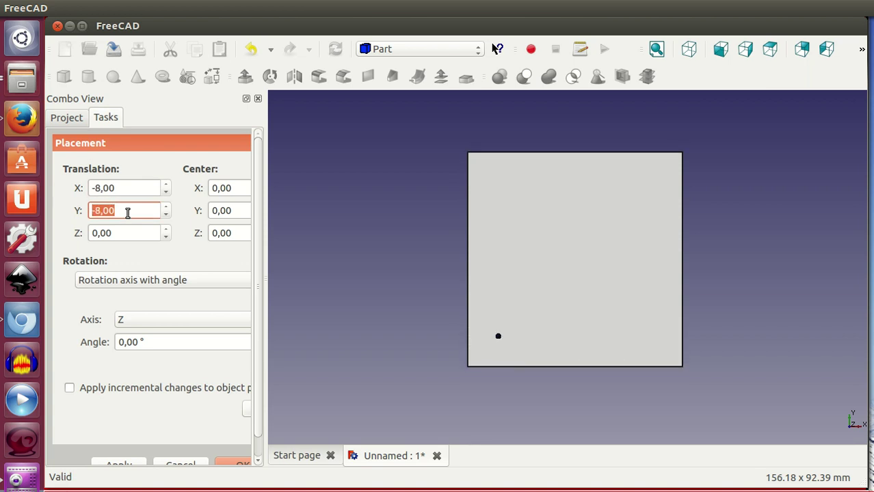
scroll(128, 213, up, 1)
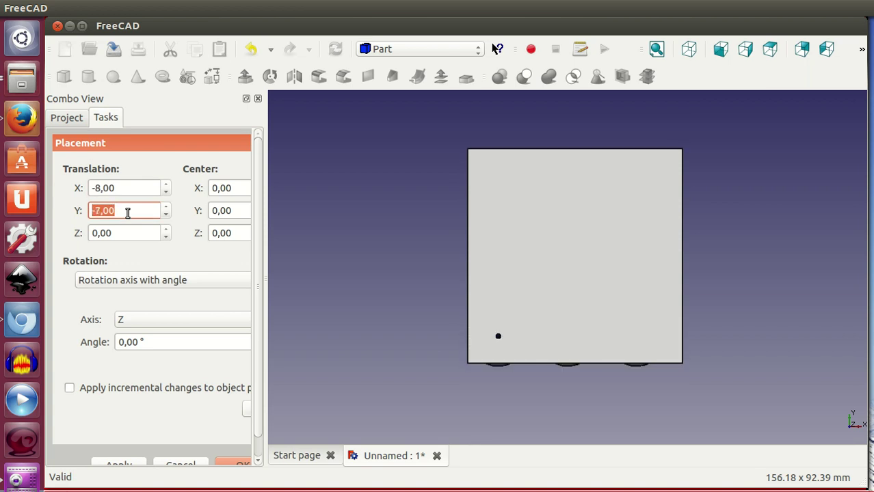
scroll(127, 213, down, 1)
scroll(129, 209, down, 1)
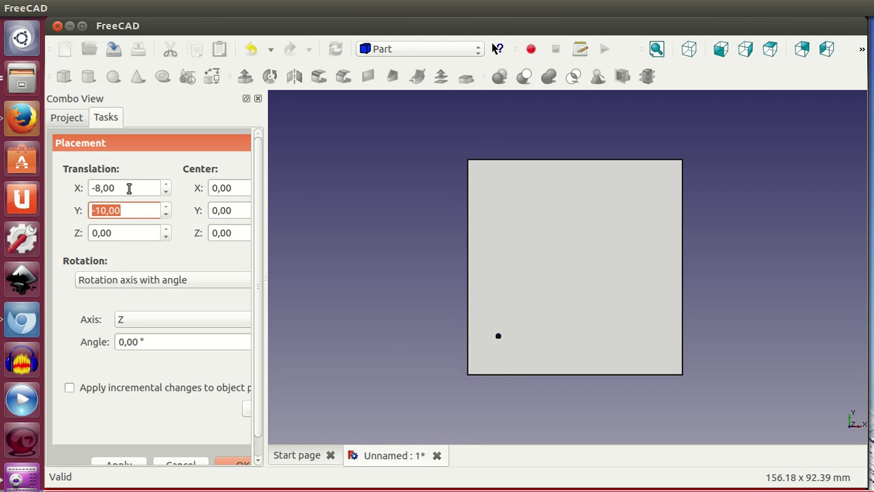
scroll(129, 189, down, 1)
scroll(129, 189, down, 1)
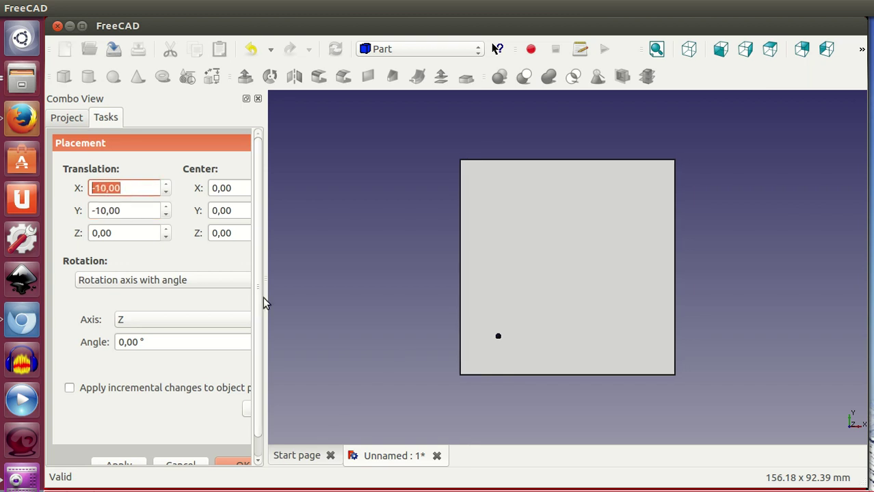
drag(263, 303, 342, 303)
Confirm the −10 mm X/Y placement and view the model from the front
click(250, 465)
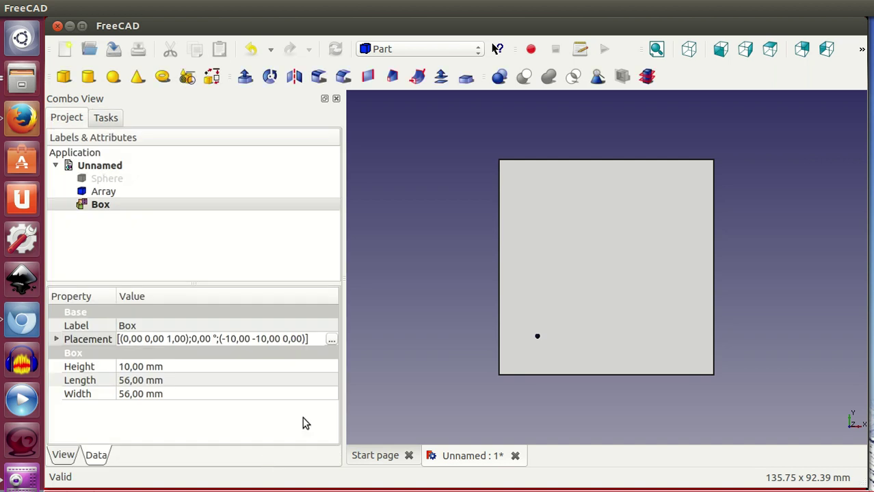
mouse_move(620, 355)
middle_down()
mouse_move(621, 303)
mouse_move(750, 297)
middle_up()
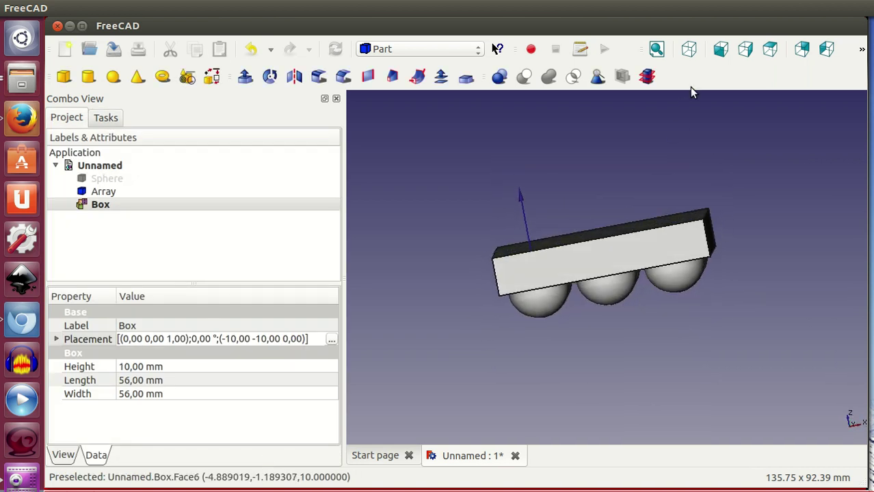
click(720, 48)
Set the Box's Translation Z to −10 mm and confirm the placement
click(101, 205)
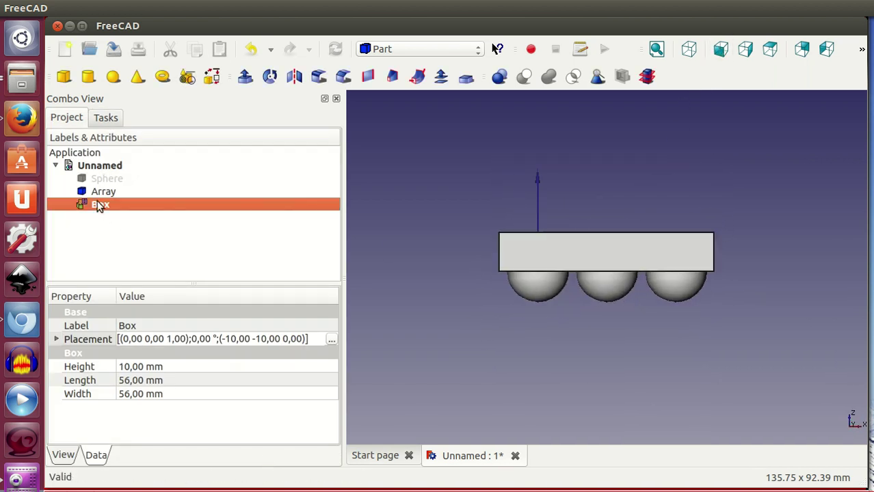
click(332, 339)
scroll(145, 234, down, 2)
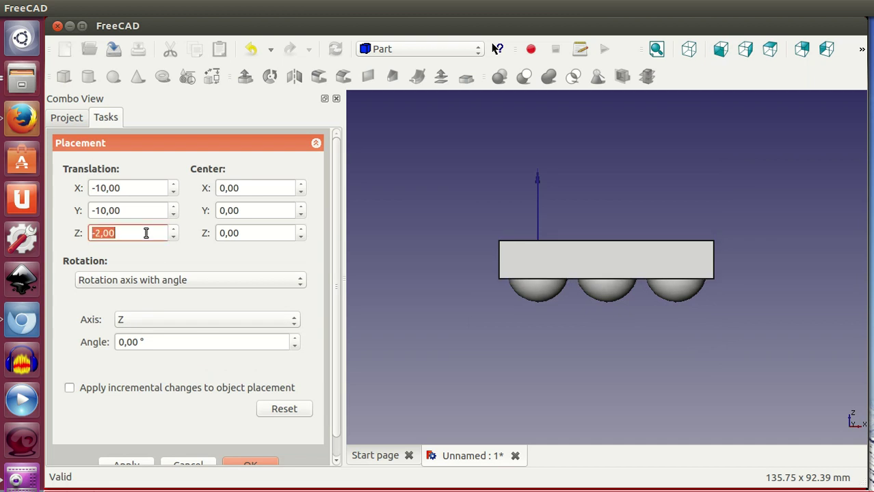
scroll(146, 234, down, 3)
scroll(146, 233, down, 3)
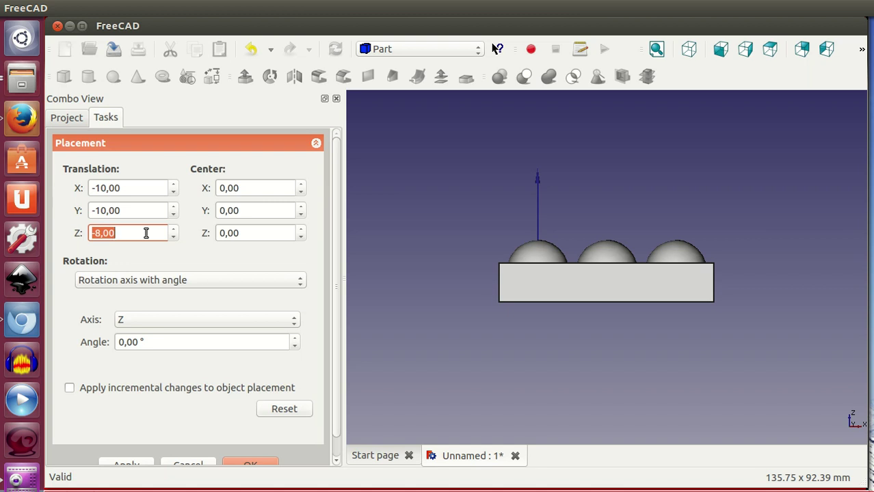
scroll(145, 233, down, 1)
scroll(146, 233, down, 1)
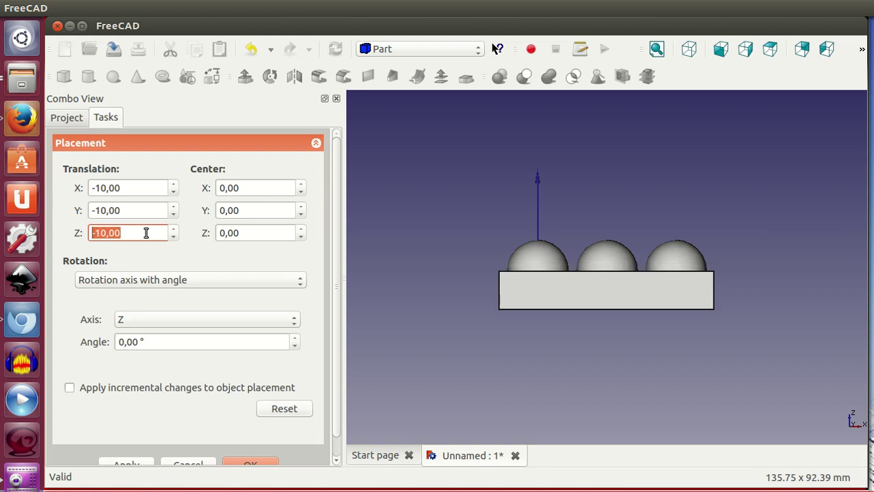
scroll(336, 258, down, 1)
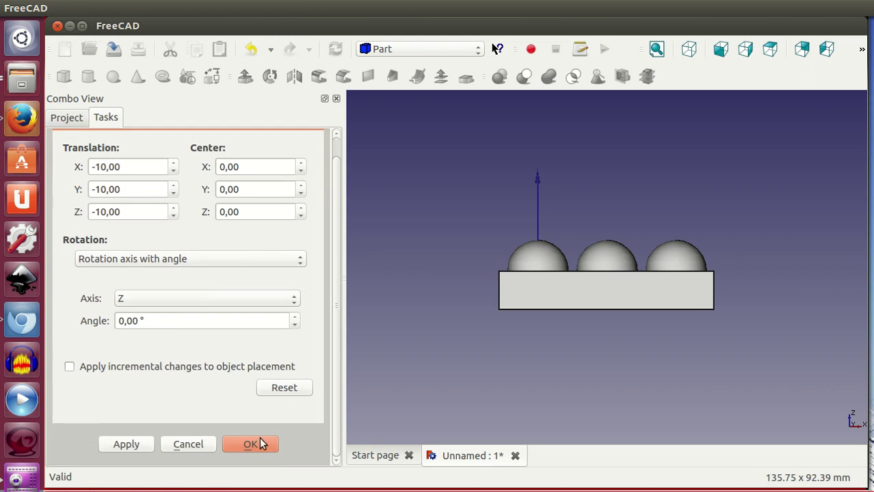
click(244, 443)
Select both the sphere Array and the Box and enable incremental placement changes
mouse_move(510, 331)
middle_down()
mouse_move(547, 343)
mouse_move(757, 221)
mouse_move(538, 323)
middle_up()
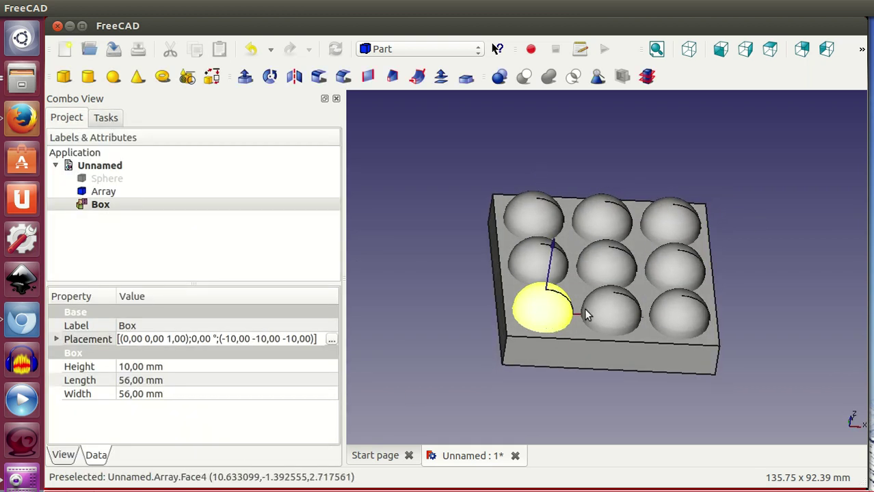
middle_drag(547, 376, 520, 373)
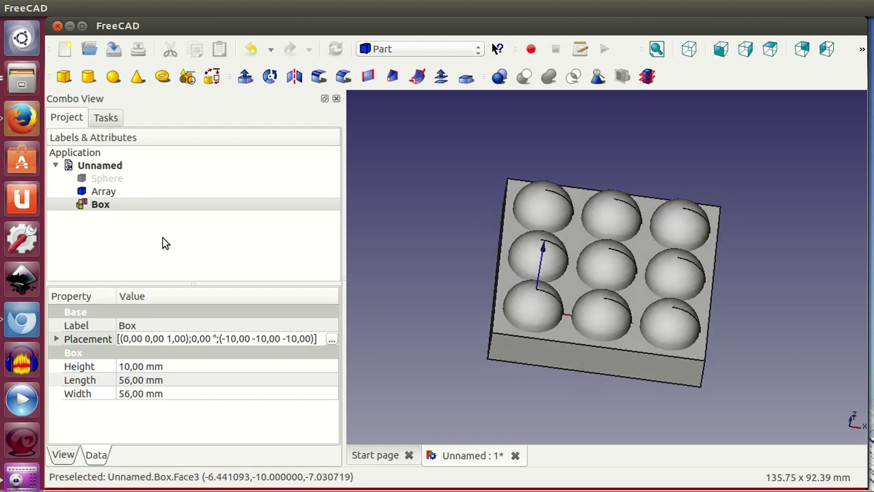
click(128, 195)
ctrl+click(126, 207)
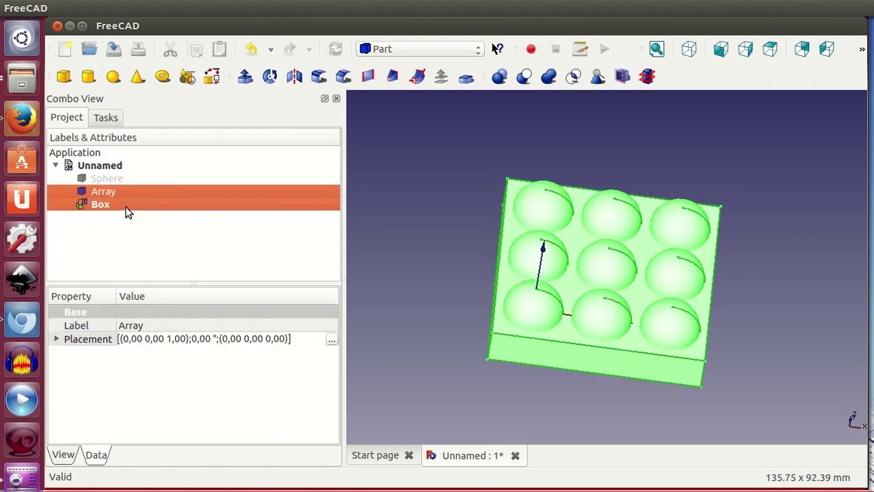
click(330, 340)
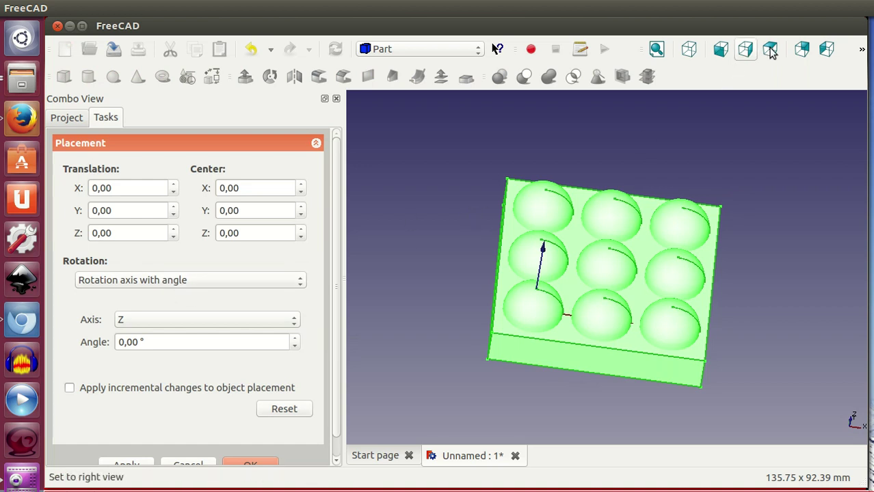
click(745, 48)
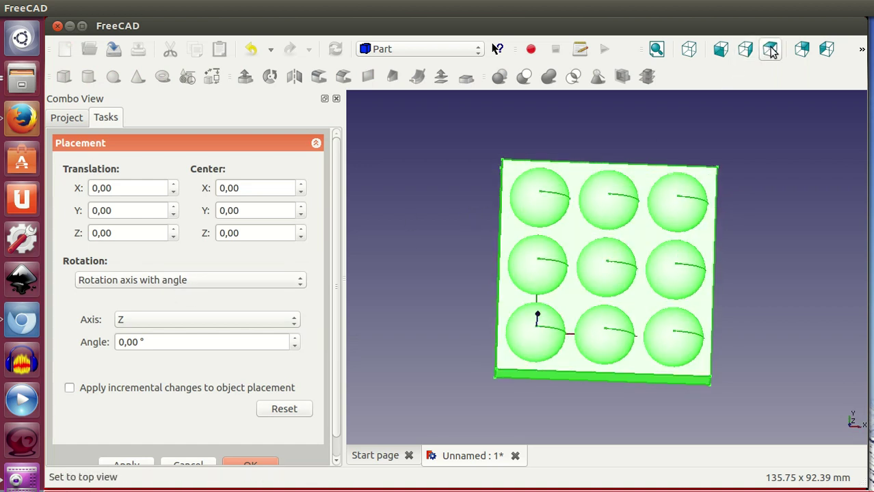
click(132, 388)
Enter a 10 mm translation in X, Y and Z and confirm the placement
scroll(140, 192, up, 1)
scroll(140, 192, up, 5)
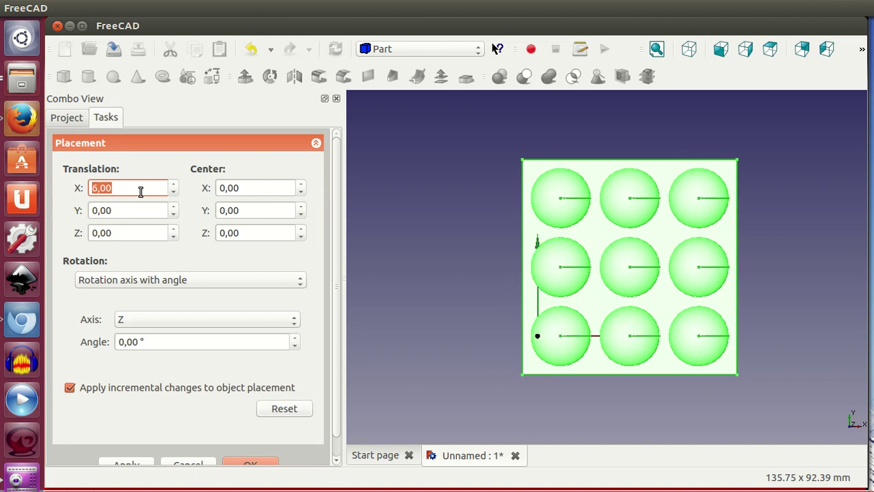
scroll(140, 192, up, 4)
scroll(136, 212, up, 1)
scroll(136, 212, up, 3)
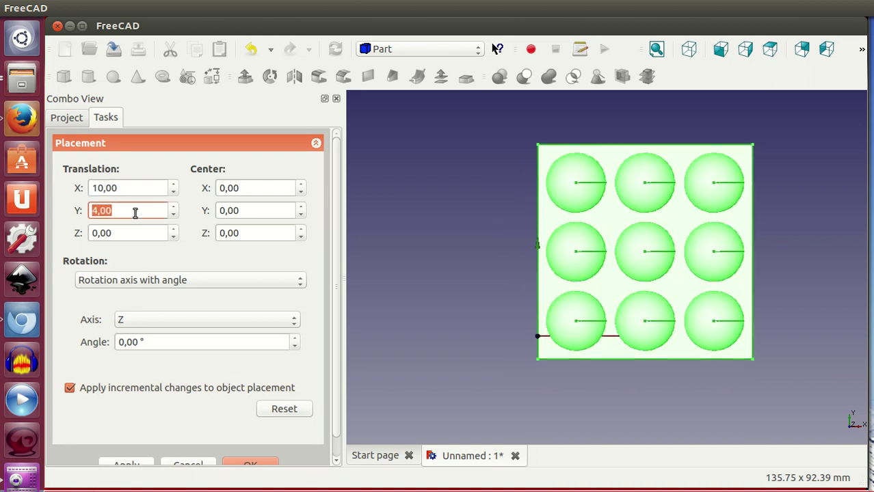
scroll(135, 212, up, 3)
scroll(136, 212, up, 3)
middle_drag(548, 373, 548, 319)
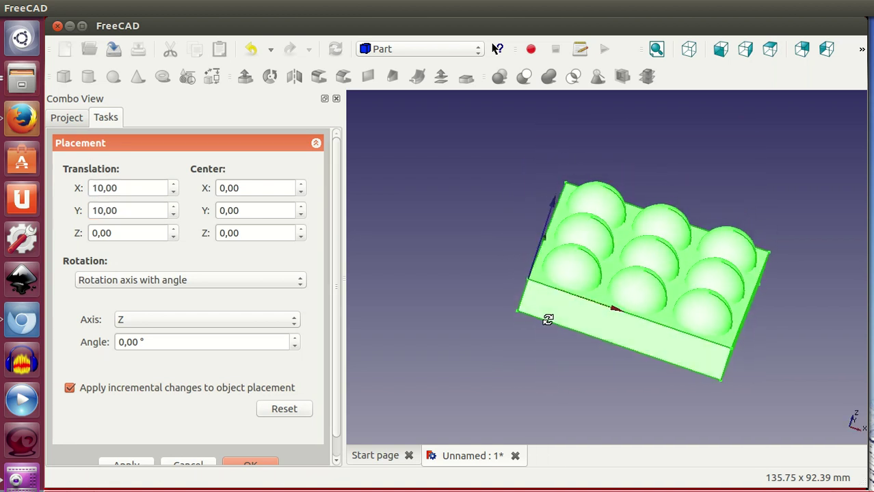
scroll(137, 234, up, 1)
scroll(137, 234, up, 3)
scroll(137, 235, up, 3)
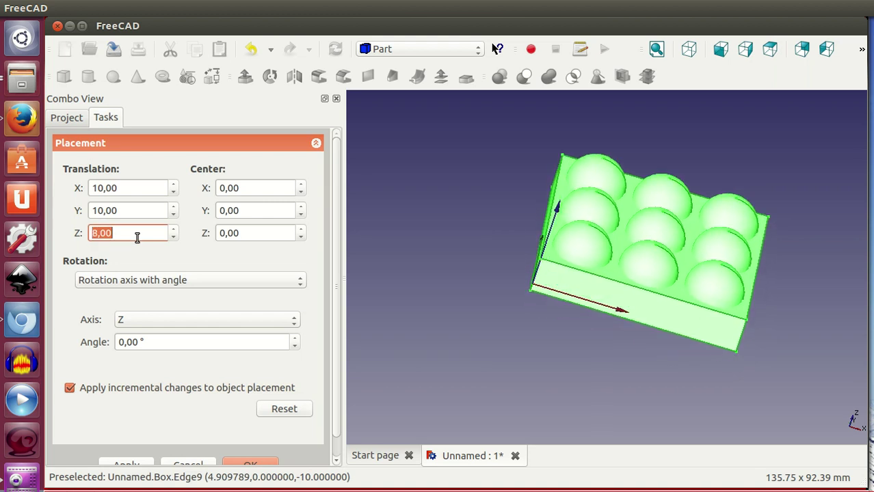
scroll(137, 235, up, 3)
drag(336, 329, 343, 392)
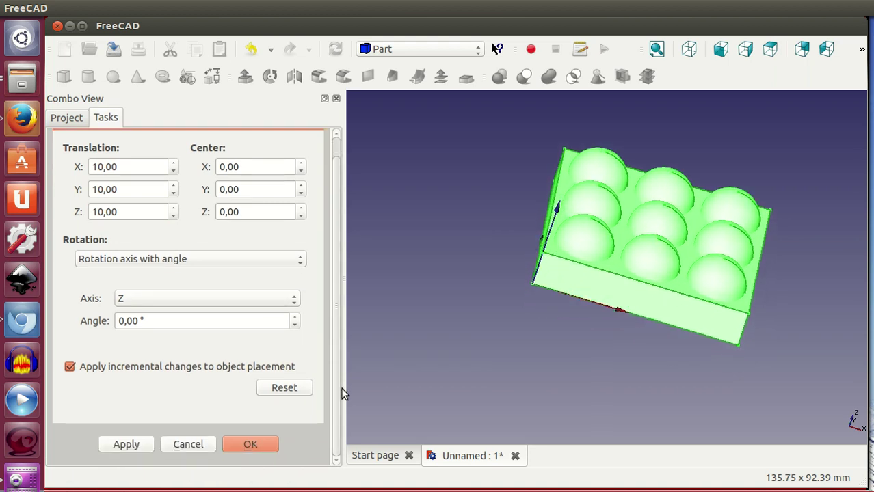
click(255, 443)
Cut the sphere Array out of the Box with Part Boolean Cut
key(0)
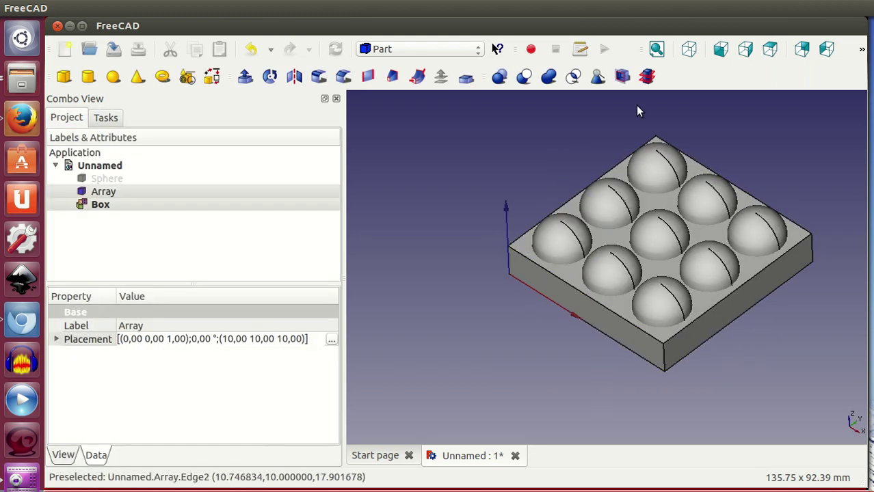
click(657, 49)
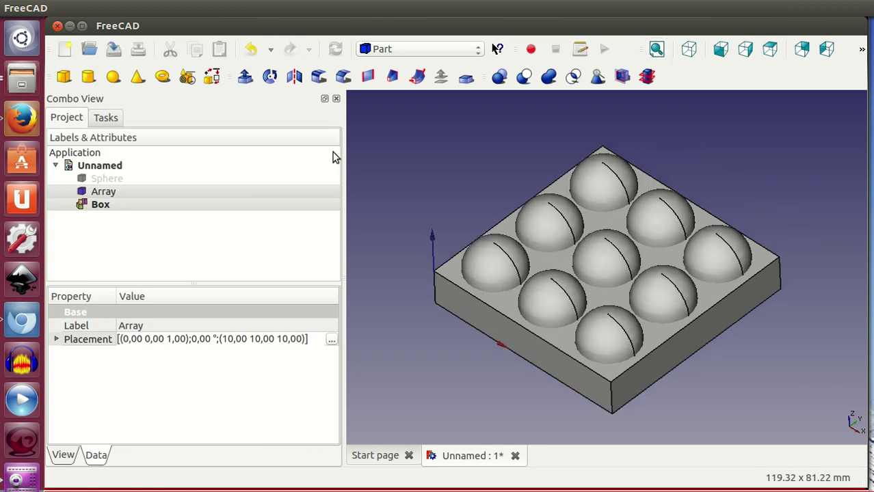
click(106, 208)
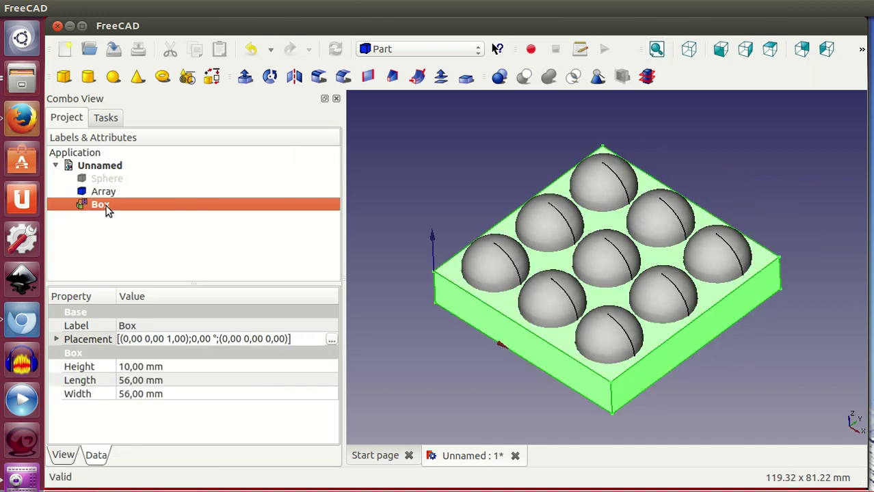
ctrl+click(104, 193)
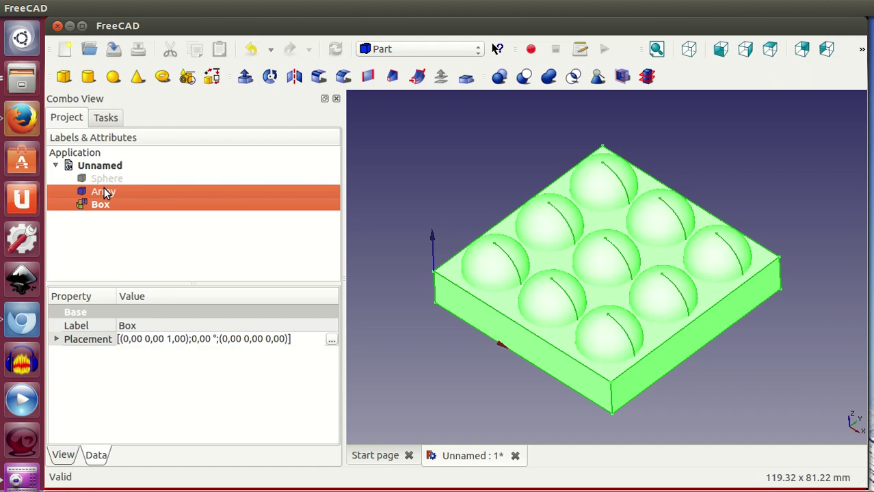
click(524, 77)
Orbit the nine-hollow tray, then advance the image viewer to the blue-dome robot image
scroll(552, 215, down, 2)
scroll(558, 246, down, 1)
mouse_move(574, 359)
middle_down()
mouse_move(605, 371)
mouse_move(579, 367)
middle_up()
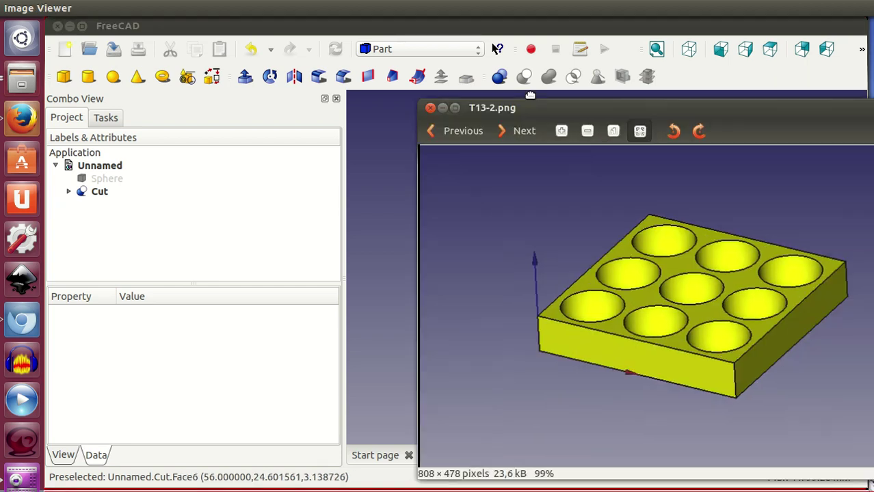
drag(575, 108, 366, 60)
click(316, 82)
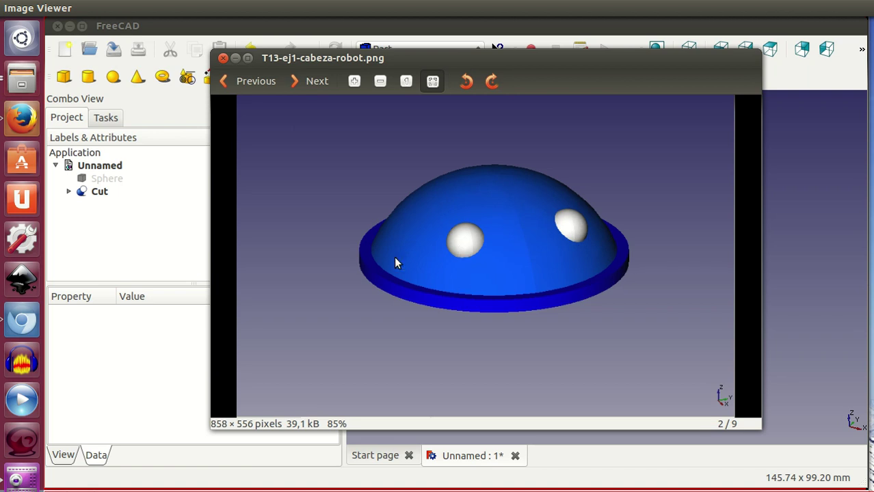
Page past the dimensioned robot head image to the first dice image, T13-ej2-dado-1.png
click(306, 84)
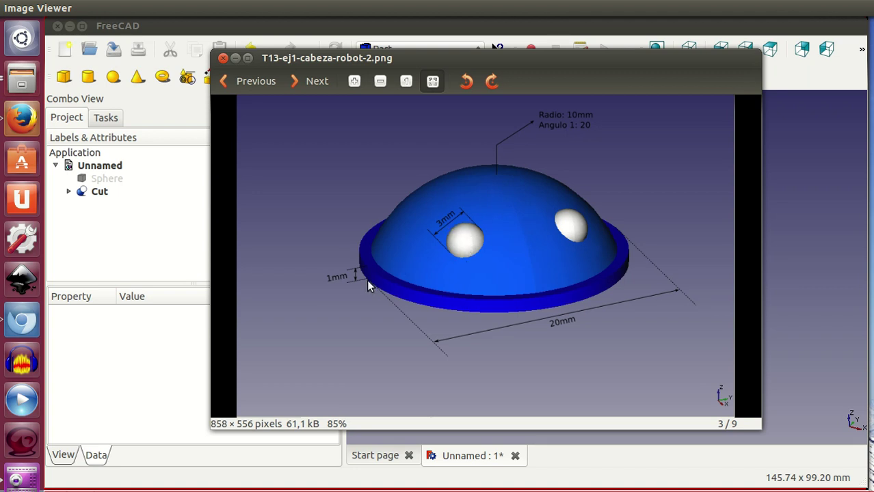
click(306, 83)
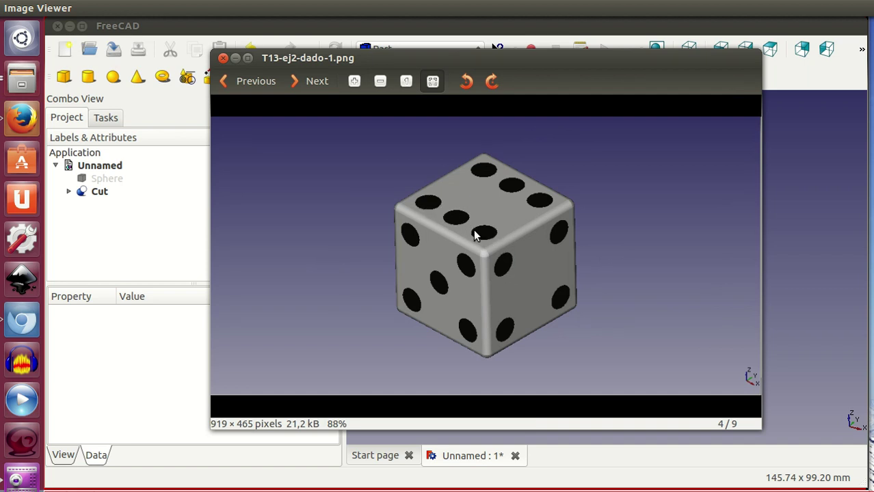
Step through the green-pip and dimensioned dice images to reach T13-ej3-domino-1.png
click(318, 83)
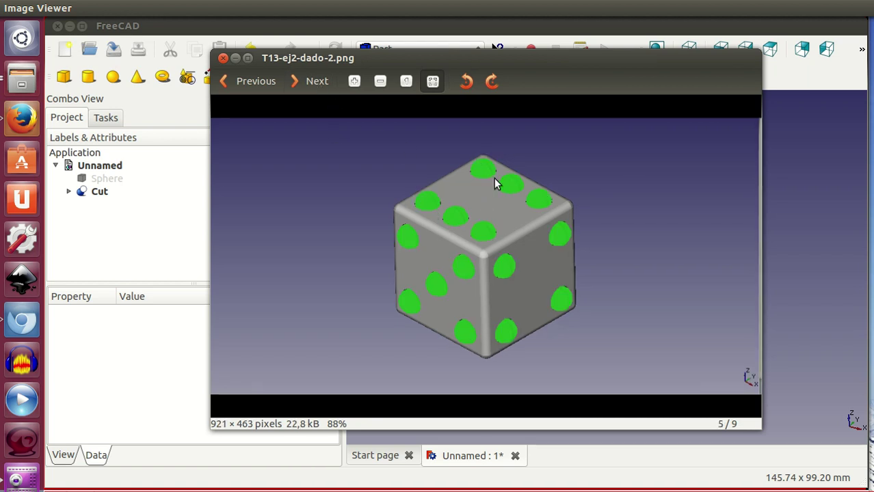
click(312, 85)
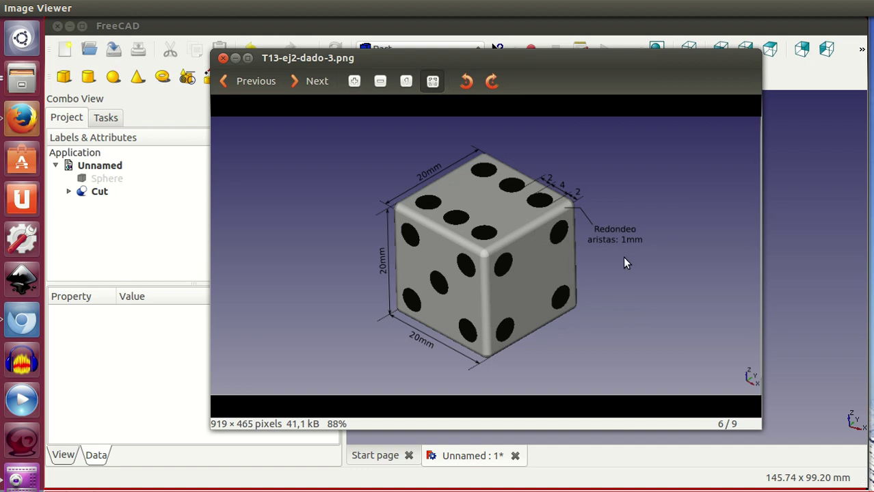
click(312, 83)
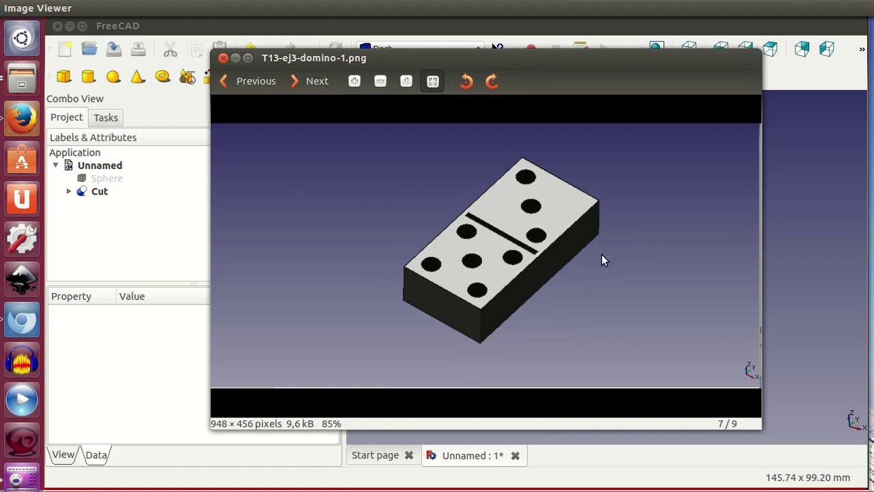
Show the green-dot domino, then the domino dimensioned 40 × 20 × 10 mm
click(309, 82)
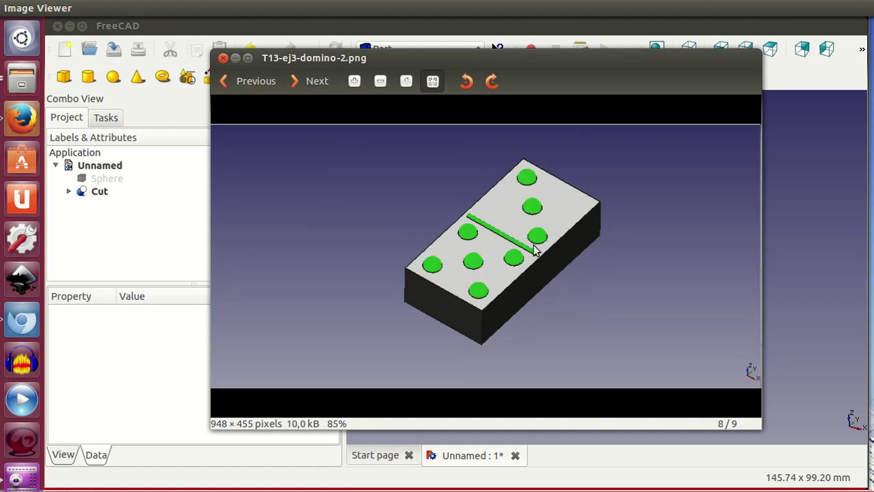
click(309, 82)
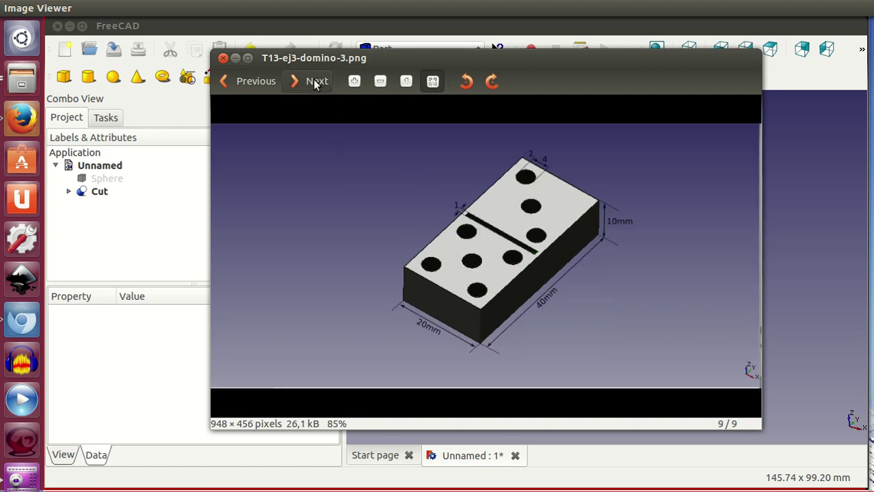